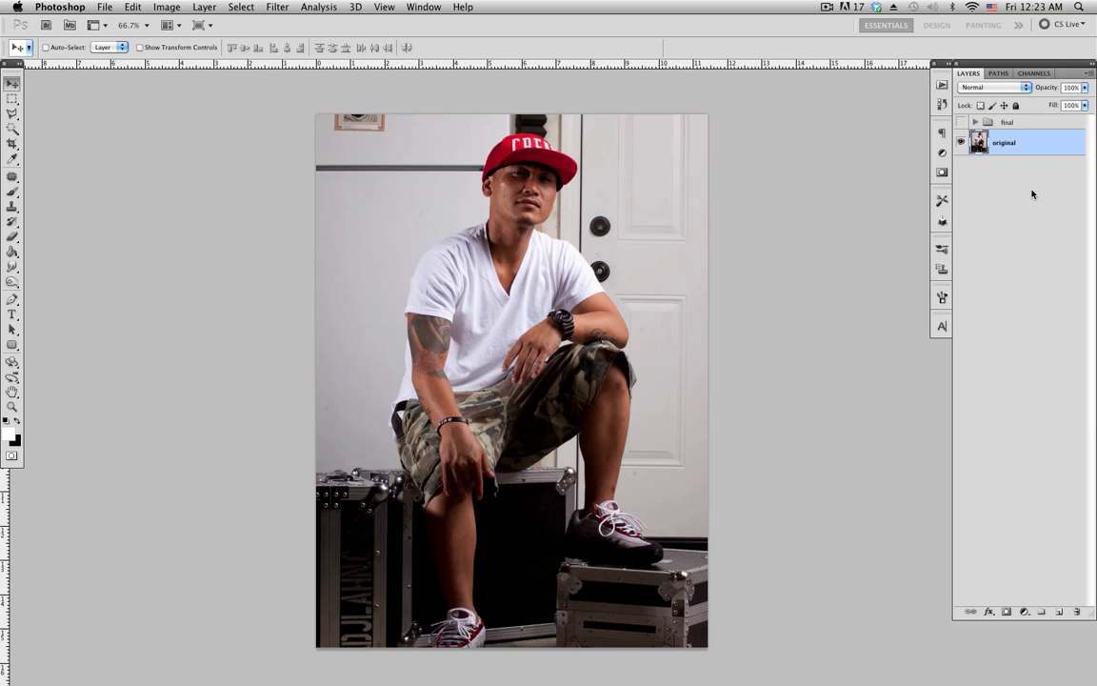
Step: Toggle the final group's visibility to compare the finished composite with the original photo
click(961, 124)
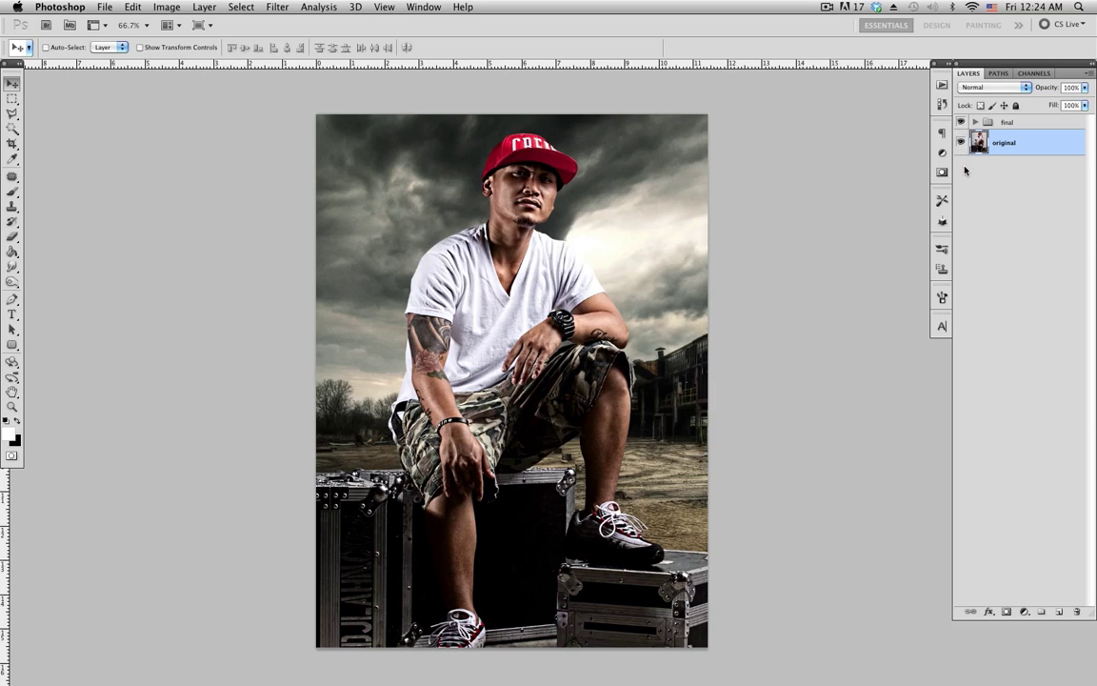
click(961, 124)
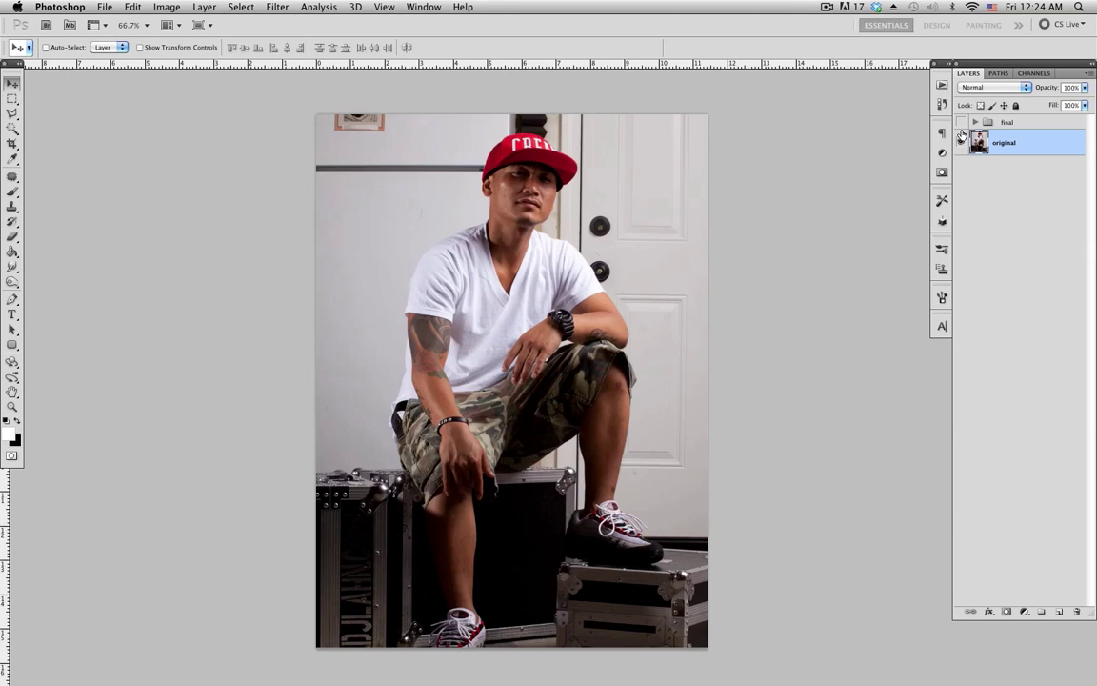
click(961, 124)
click(961, 124)
Step: Duplicate the original layer and open the copy in the Topaz Detail 2 filter
key(cmd+j)
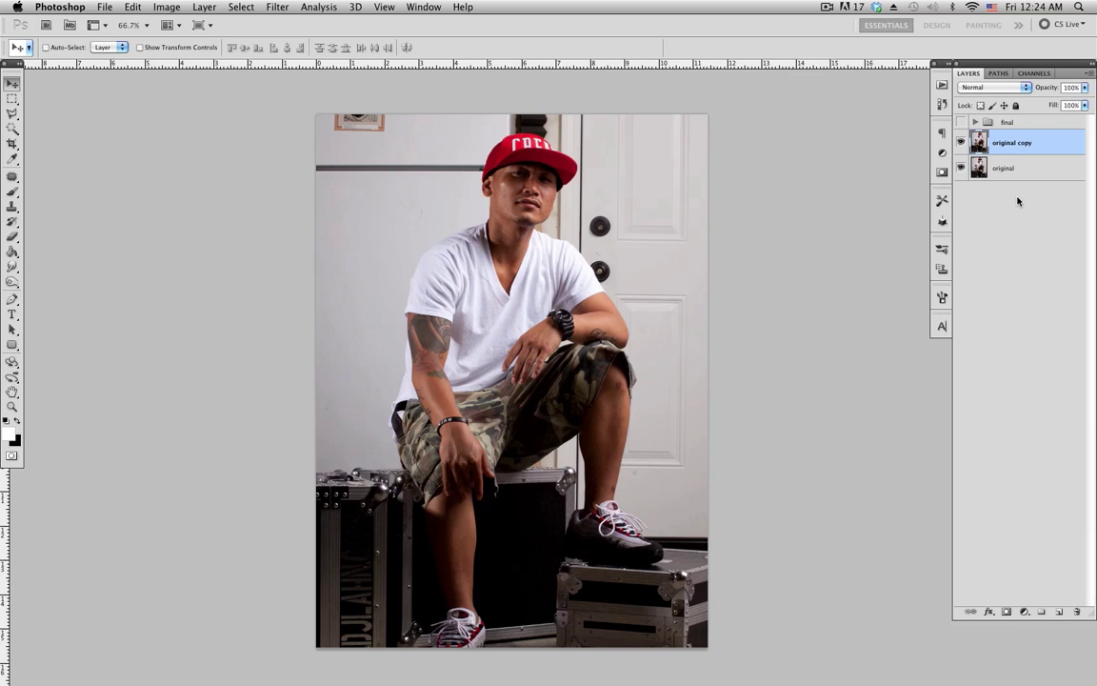
click(1064, 310)
click(1049, 145)
click(277, 7)
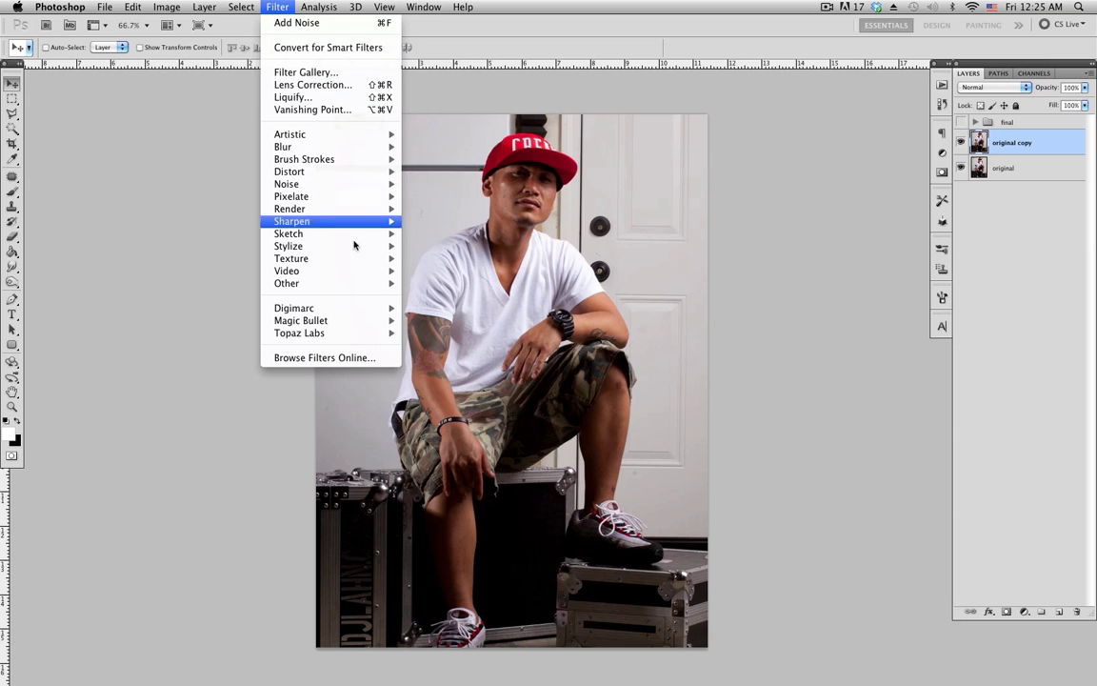
mouse_move(361, 334)
click(430, 346)
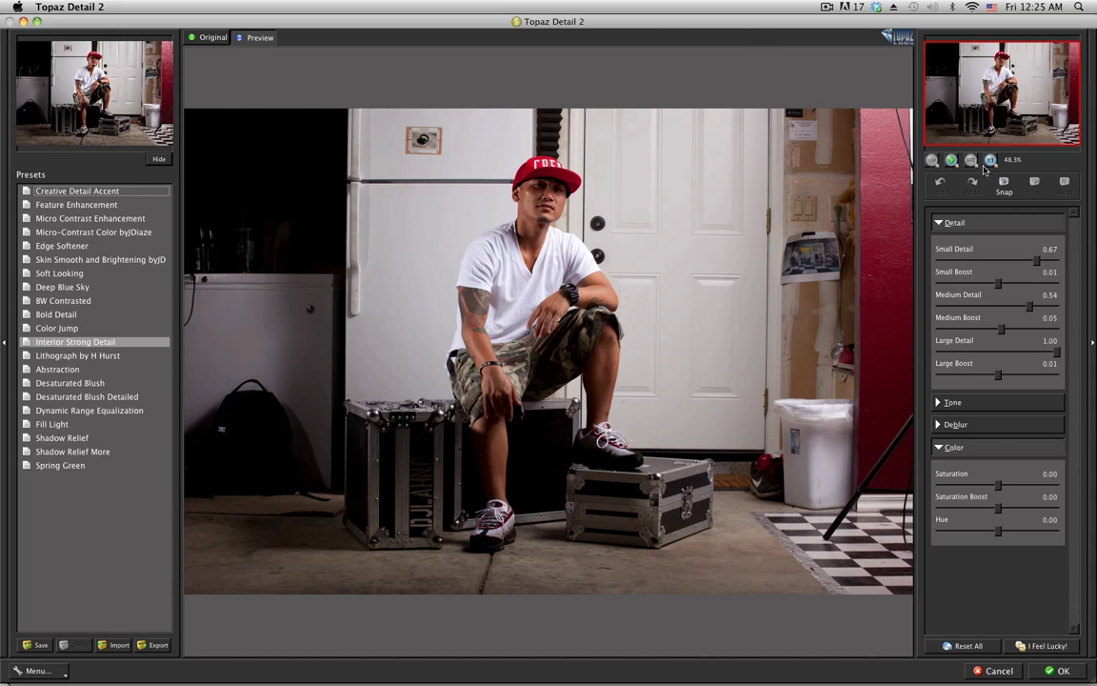
Step: Try the presets from Creative Detail Accent through Skin Smooth and Brightening, previewing the man's face and upper body at 100%
click(990, 162)
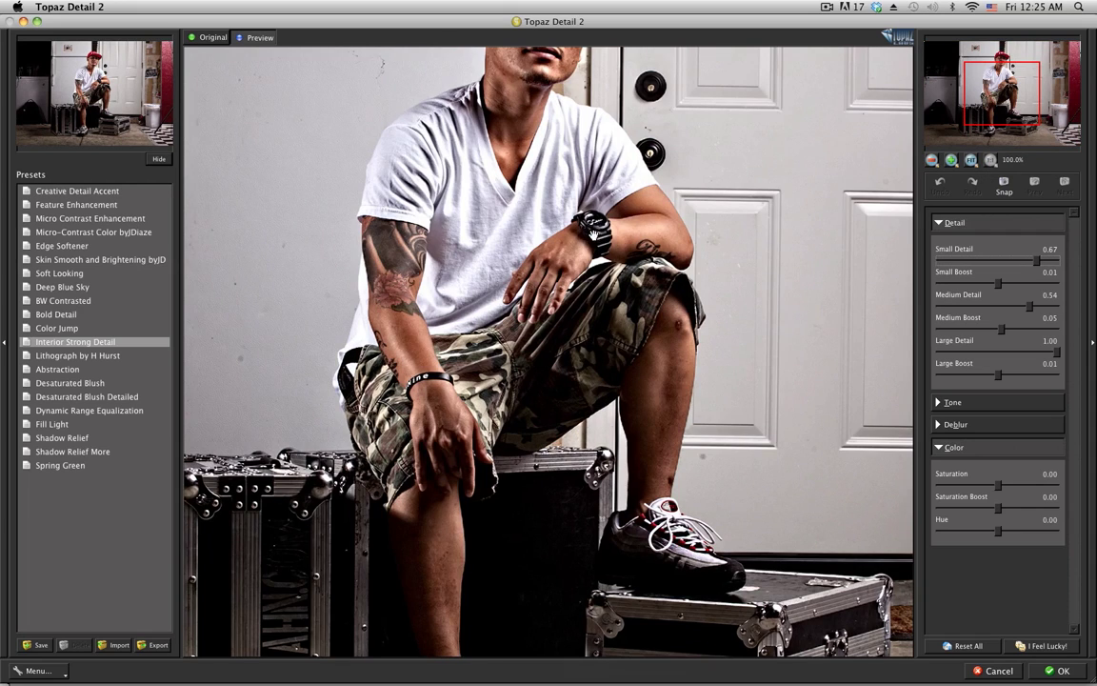
drag(519, 190, 592, 456)
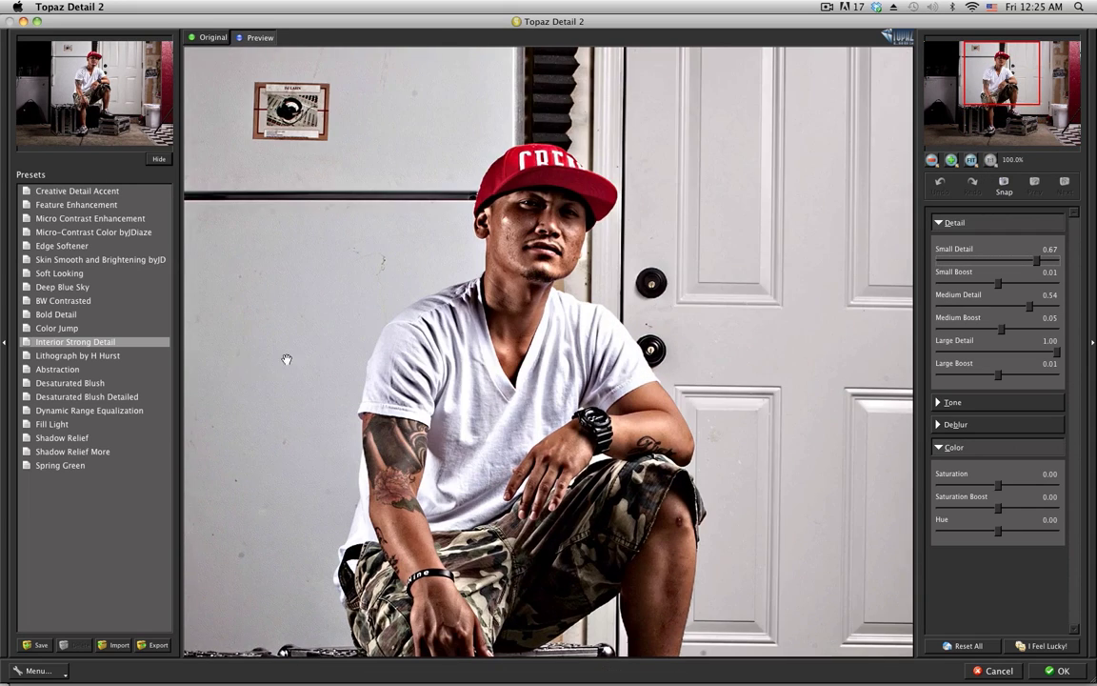
click(103, 192)
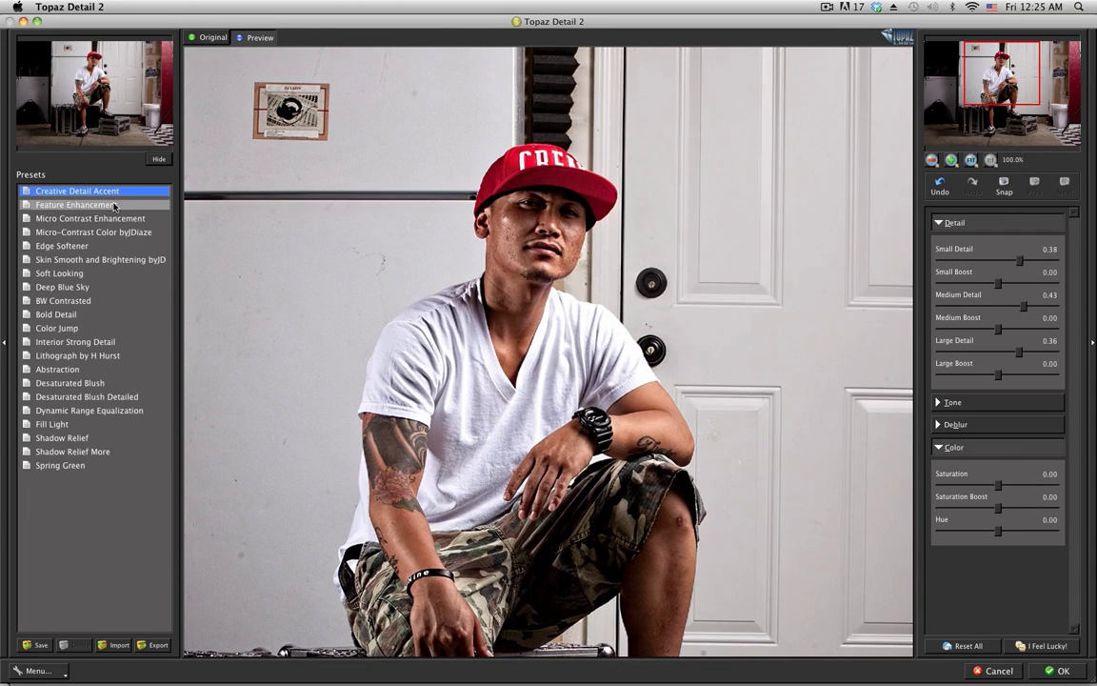
click(114, 206)
click(113, 218)
click(118, 232)
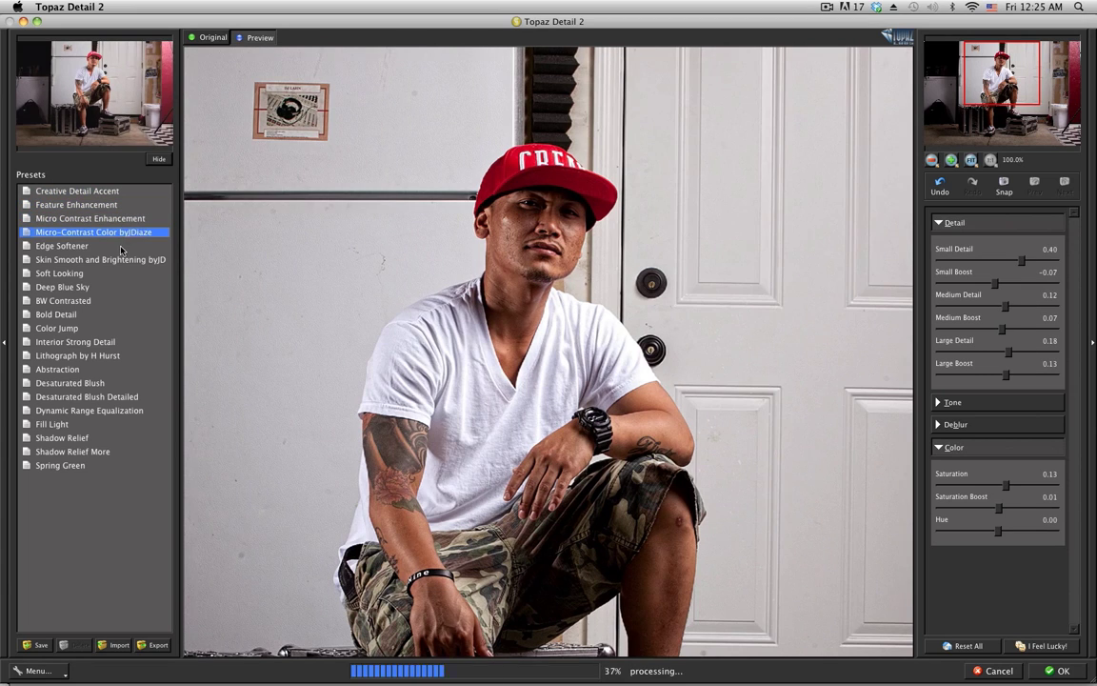
click(121, 245)
click(122, 259)
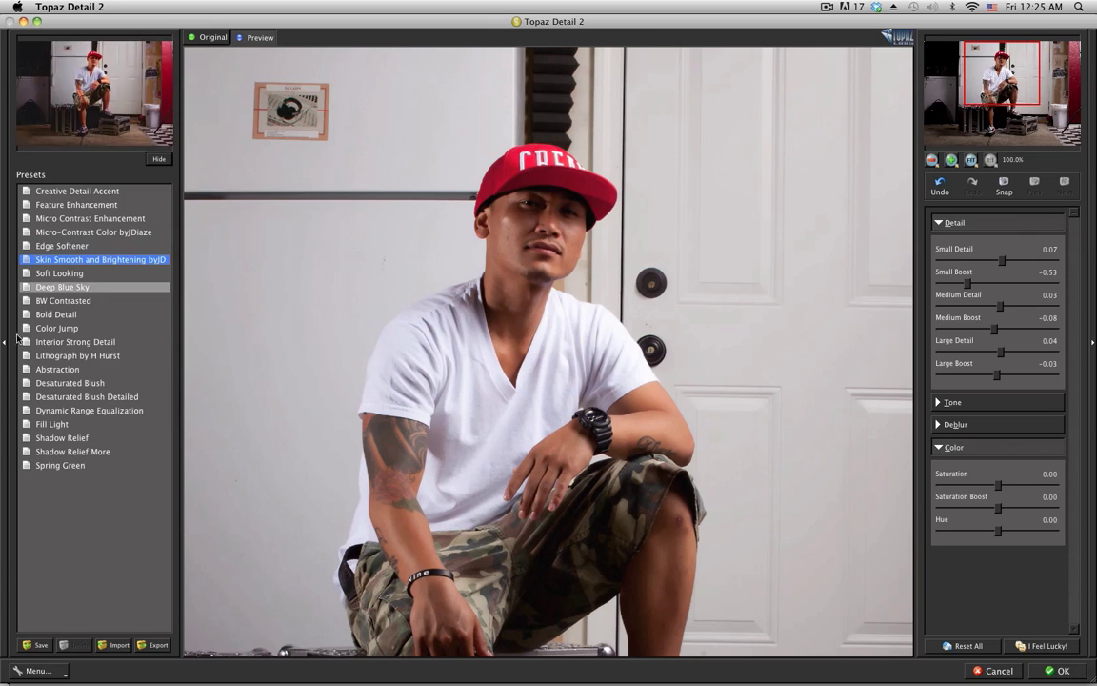
Step: Apply the Interior Strong Detail preset to the duplicated layer
click(112, 342)
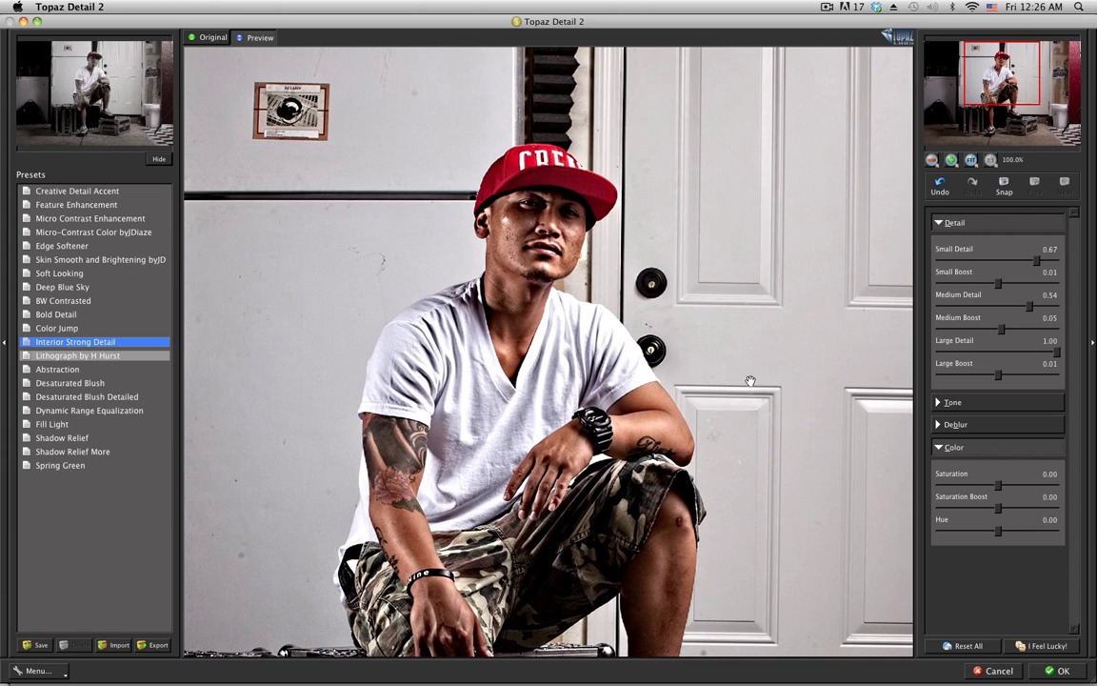
click(1055, 671)
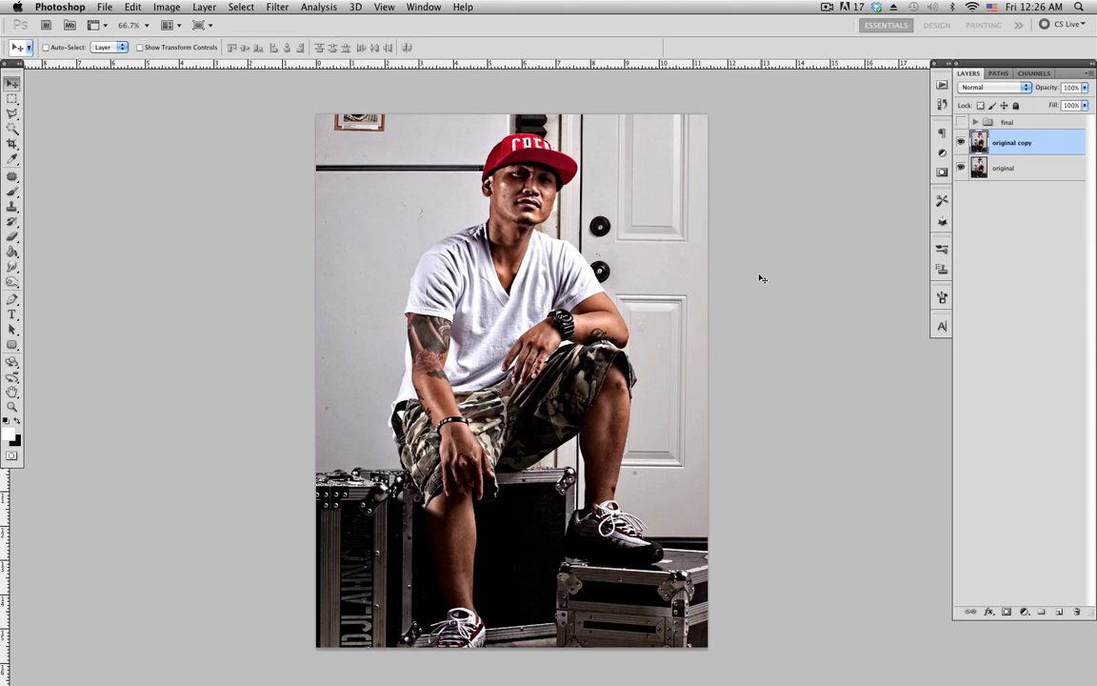
Step: Compare the filtered copy with the original by toggling its visibility, and inspect the whole figure at 100%
key(super+plus)
drag(614, 242, 631, 372)
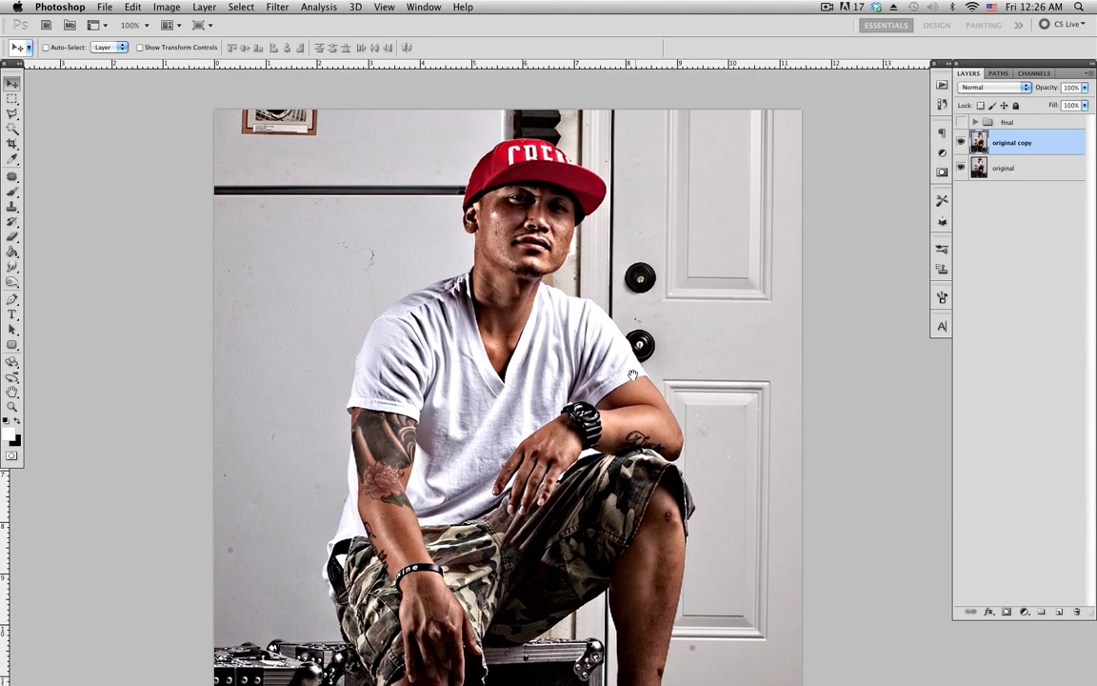
click(961, 142)
click(960, 143)
scroll(666, 360, down, 5)
key(super+r)
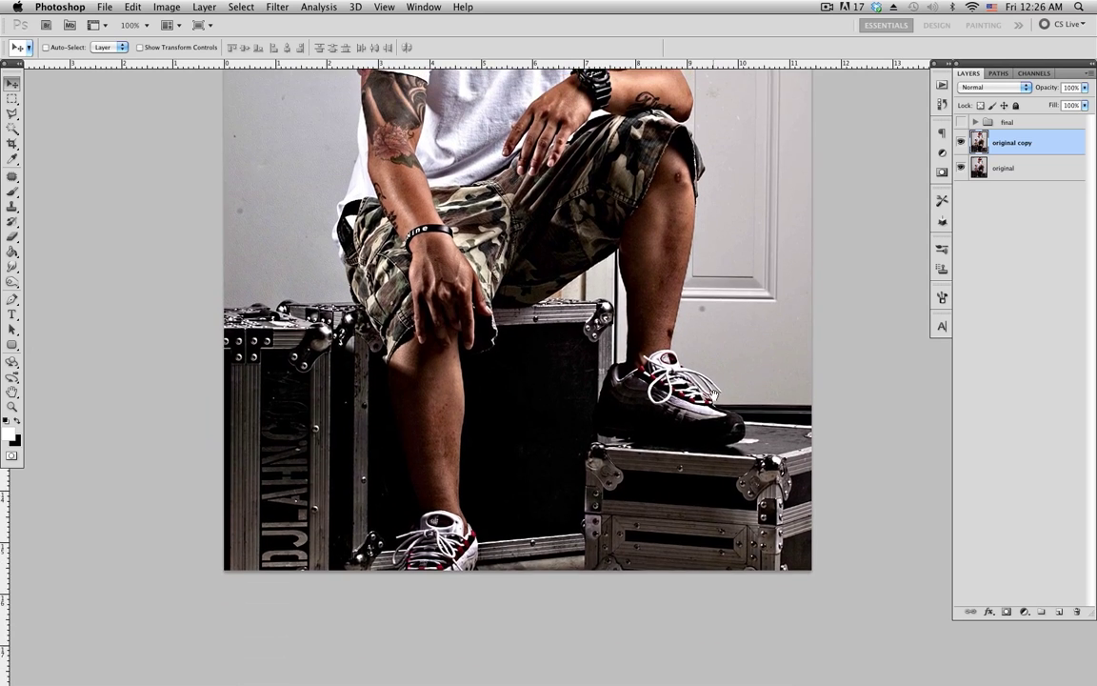
scroll(709, 358, up, 5)
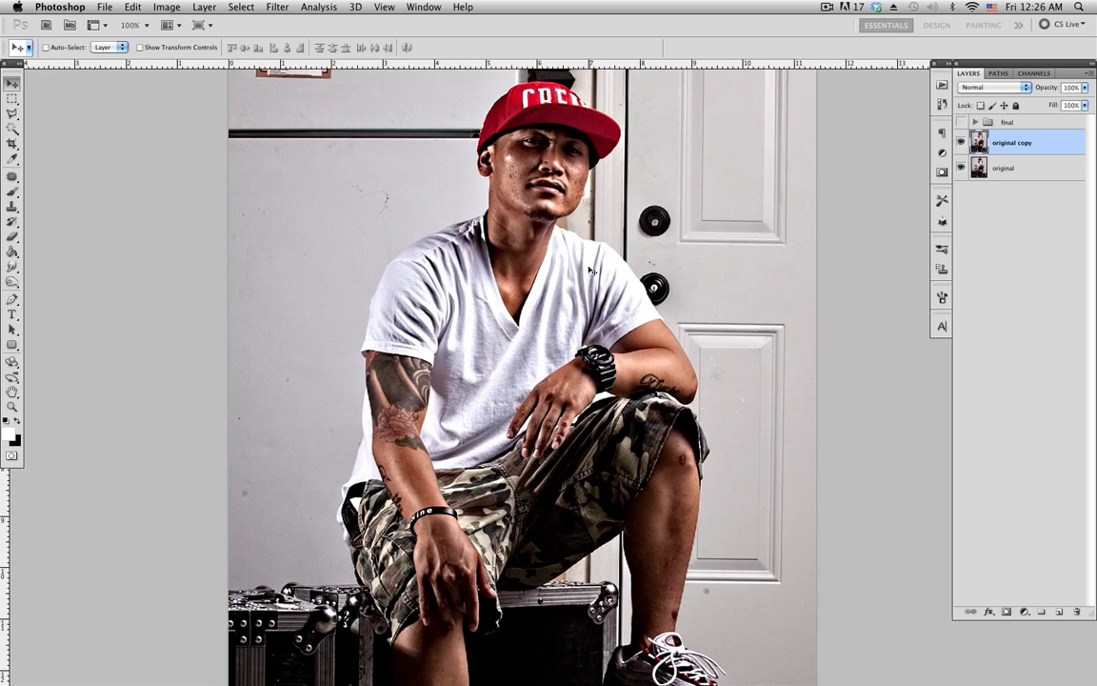
Step: Remove the shiny highlight on the man's cheek with the Patch tool, using skin from just below it
drag(11, 176, 55, 186)
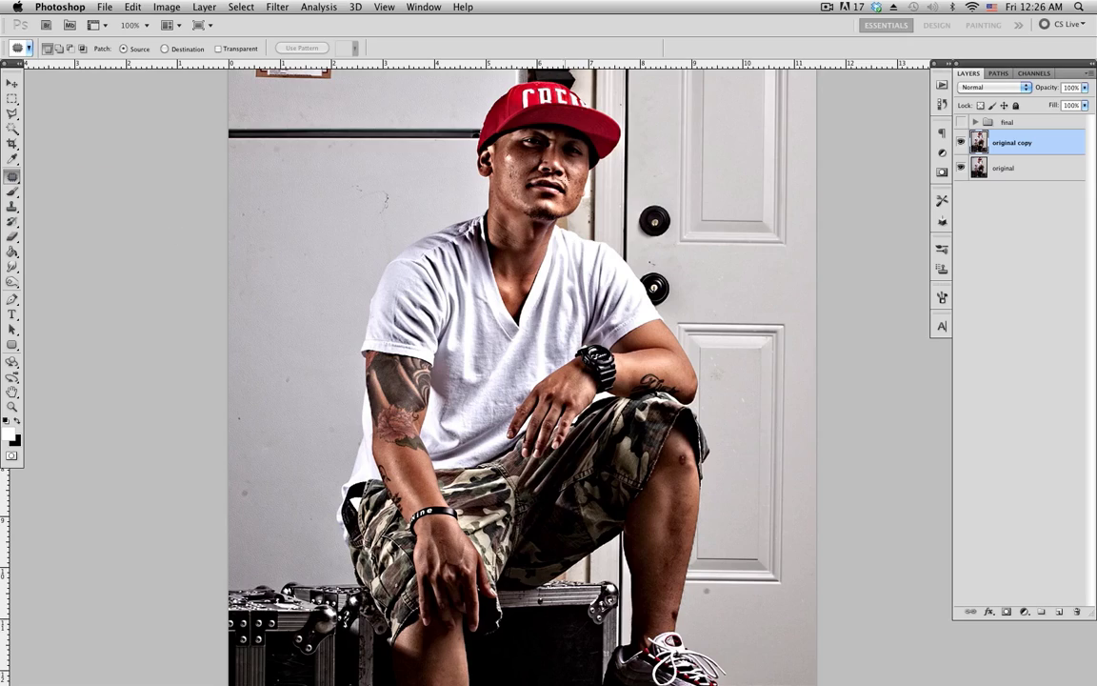
key(super+plus)
key(super+plus)
key(super+plus)
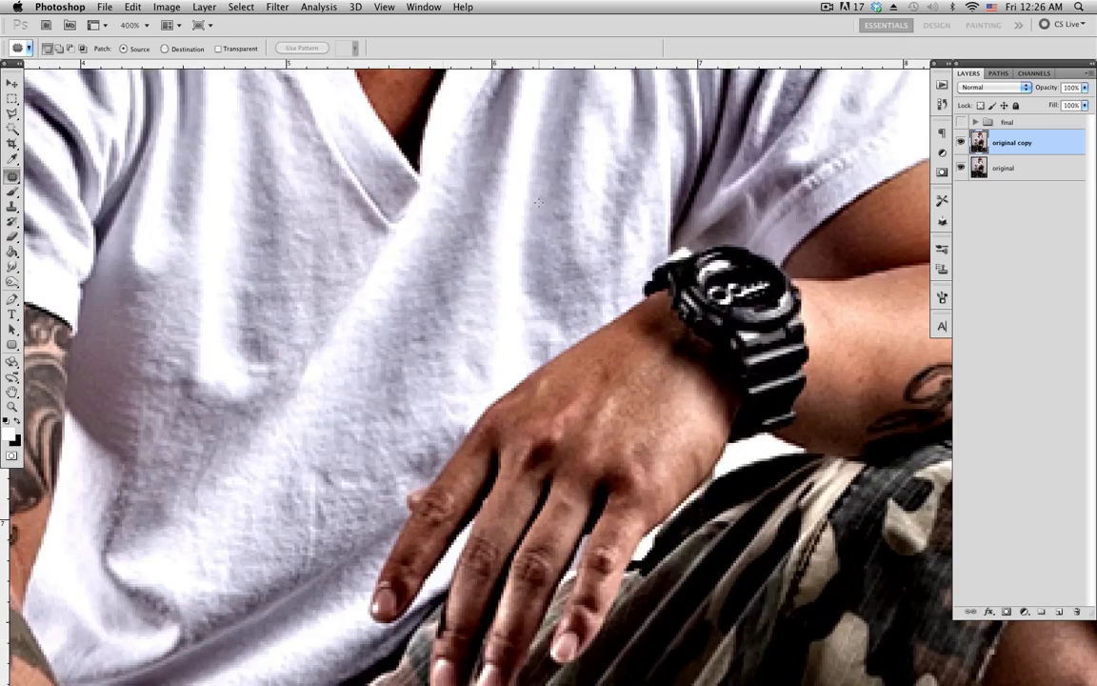
drag(427, 201, 536, 458)
drag(516, 276, 516, 666)
drag(463, 392, 375, 482)
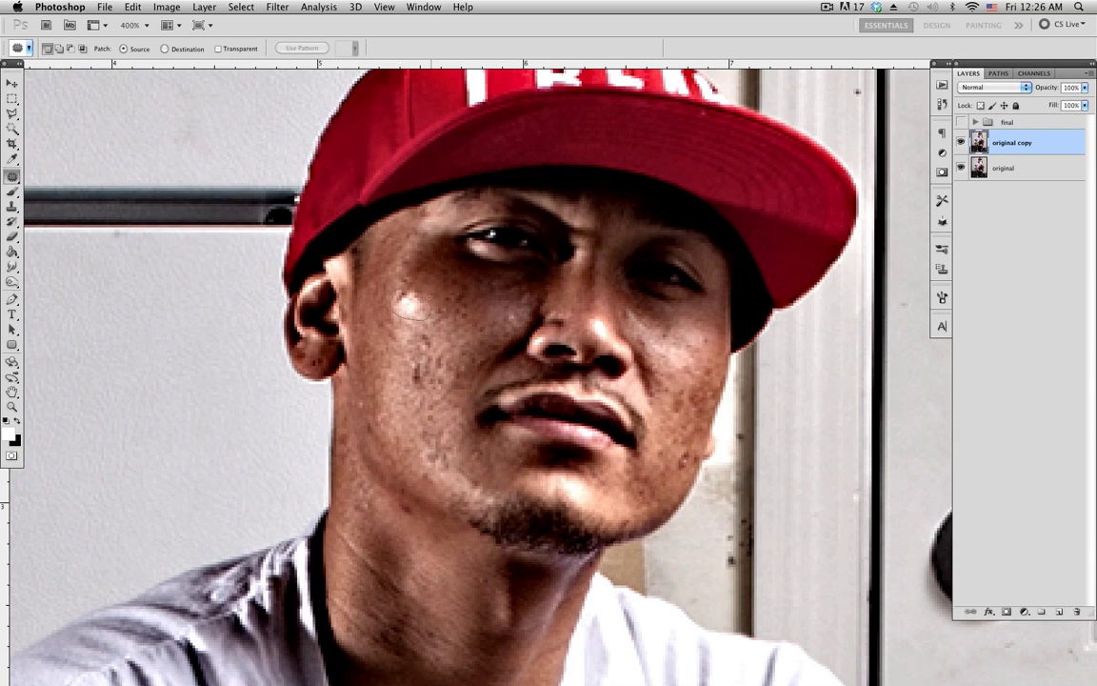
mouse_move(410, 287)
mouse_down()
mouse_move(414, 338)
mouse_move(400, 341)
mouse_up()
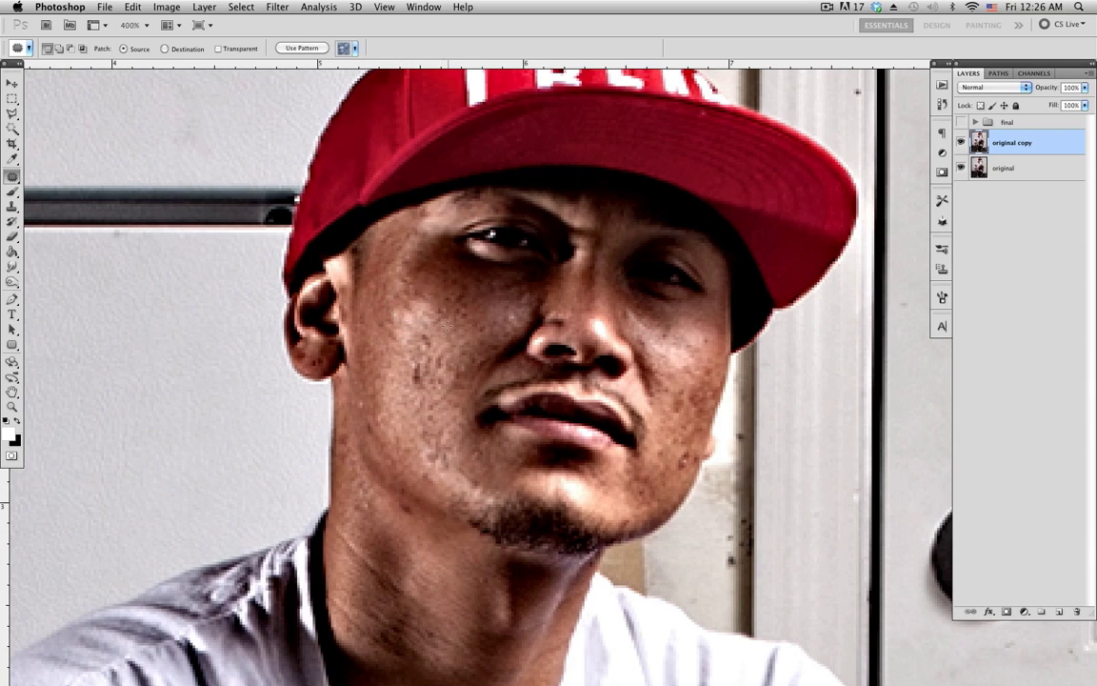
key(ctrl+d)
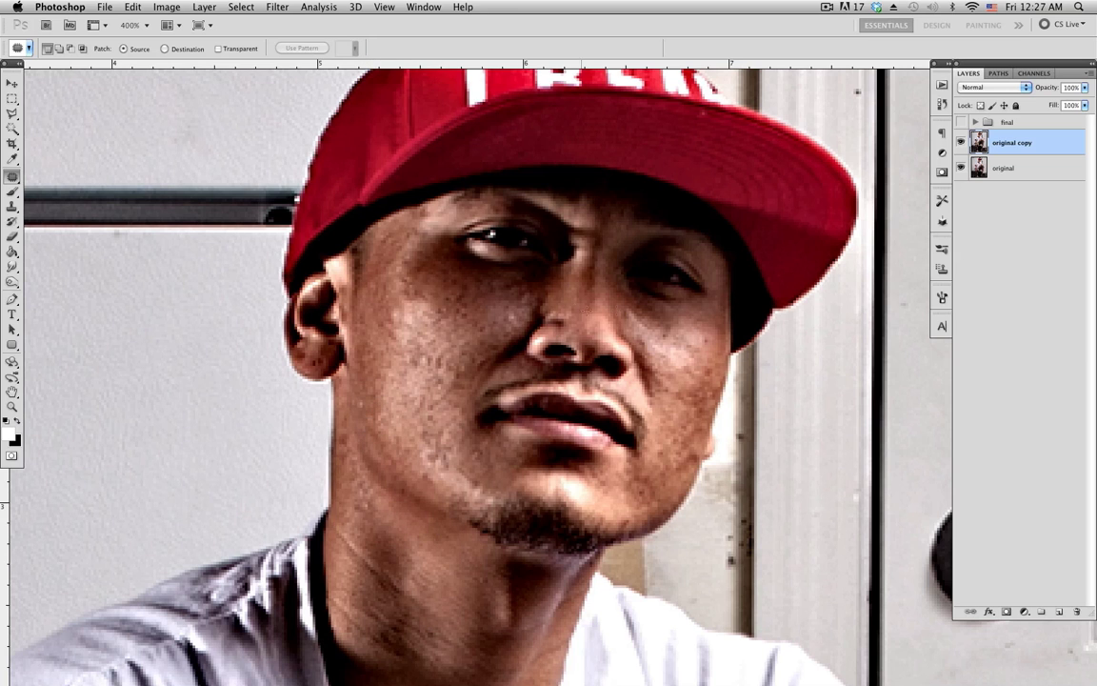
Step: Patch the round scar on the bent knee with clean skin from below it
scroll(652, 495, down, 15)
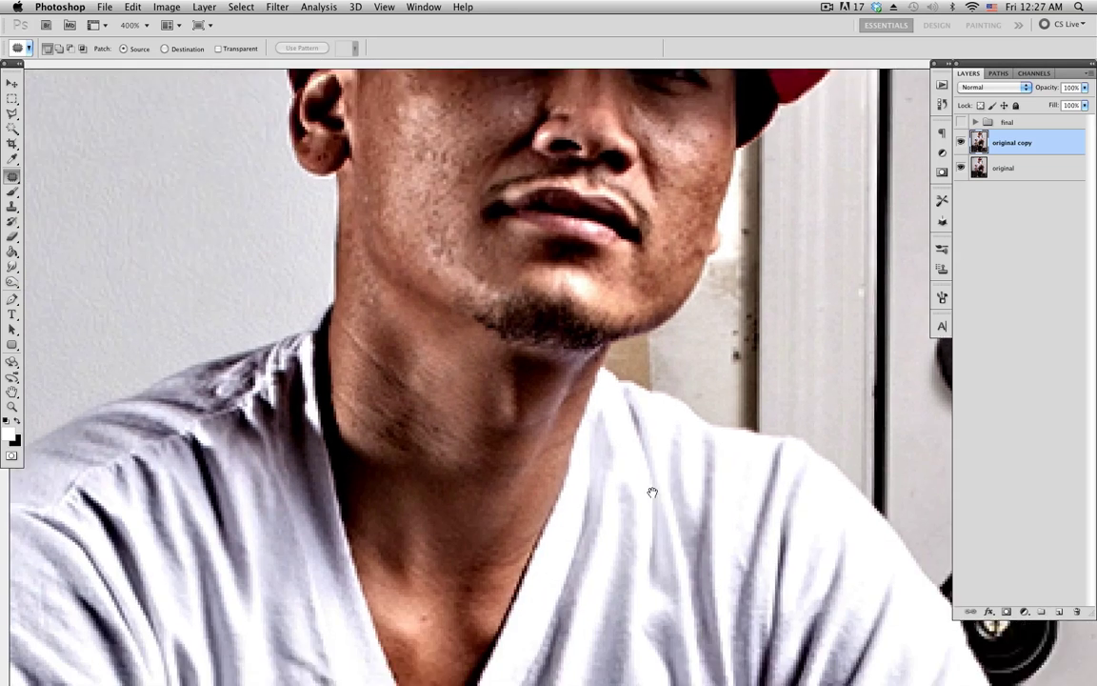
scroll(604, 388, down, 10)
scroll(604, 388, right, 8)
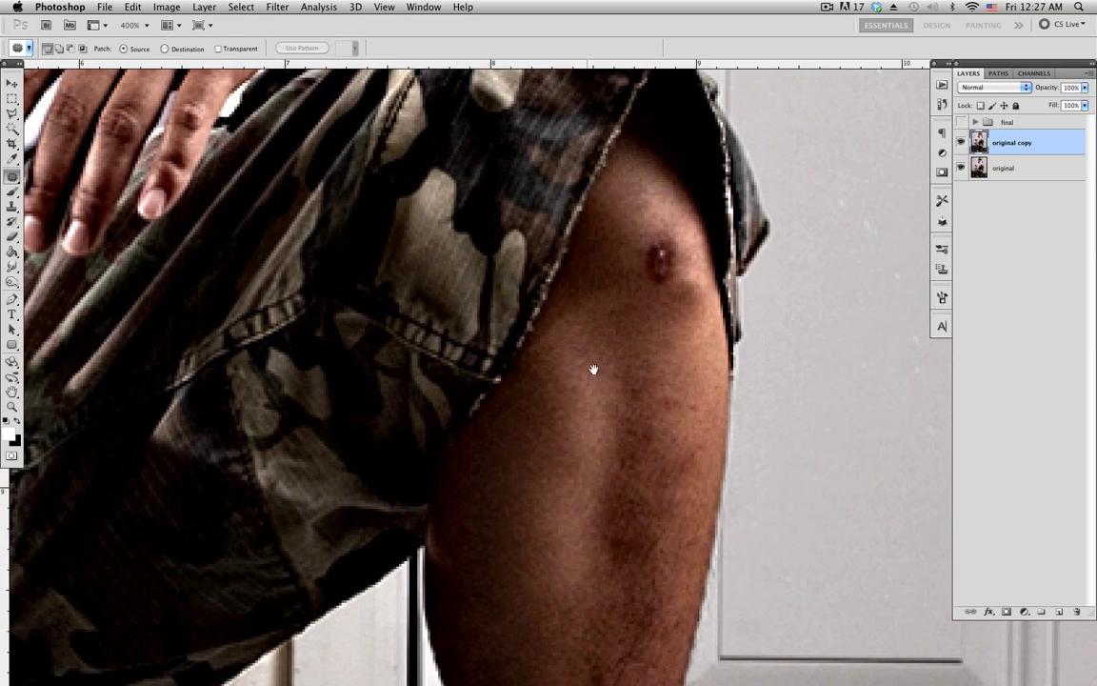
drag(667, 226, 682, 283)
drag(665, 261, 673, 335)
key(super+d)
Step: Patch the dark discoloured area on the shin of the same leg
drag(657, 481, 681, 308)
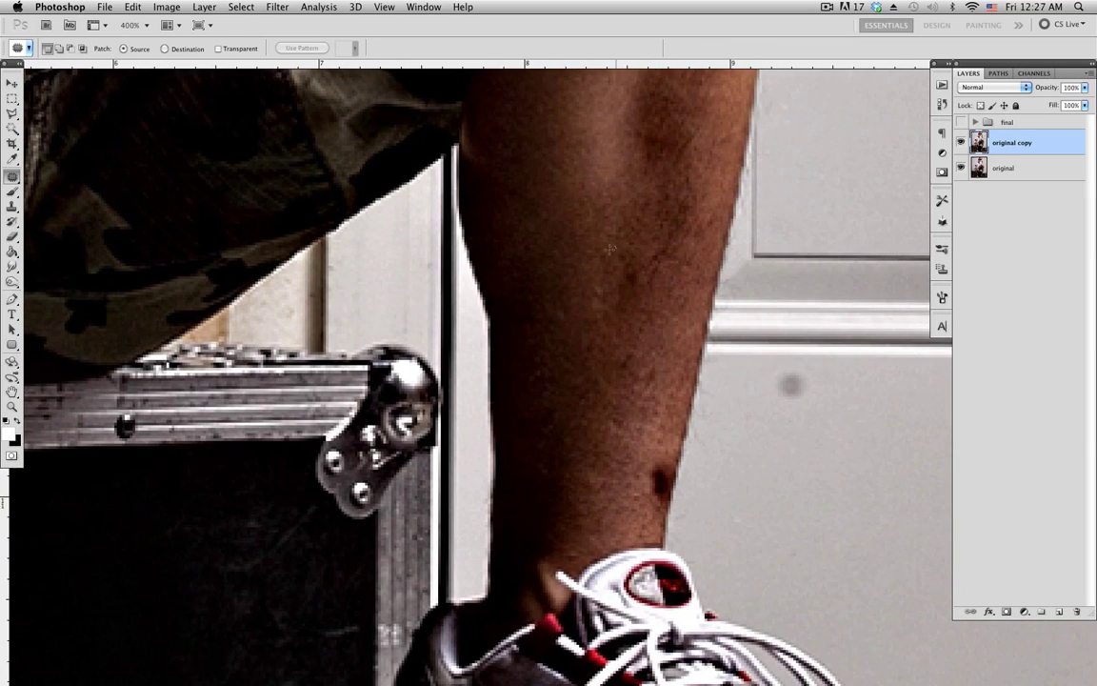
mouse_move(613, 248)
mouse_down()
mouse_move(630, 243)
mouse_move(670, 308)
mouse_move(660, 250)
mouse_up()
key(super+d)
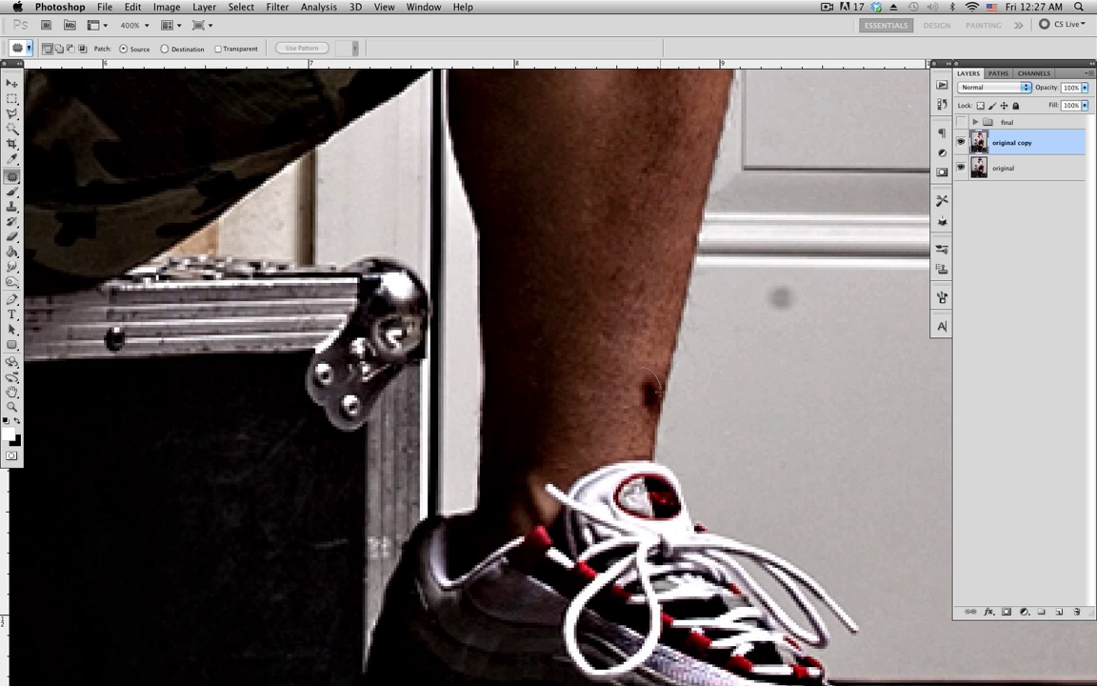
Step: Try to patch the dark spot above the ankle with a tight selection kept inside the leg's edge
mouse_move(631, 384)
mouse_down()
mouse_move(647, 386)
mouse_move(650, 349)
mouse_up()
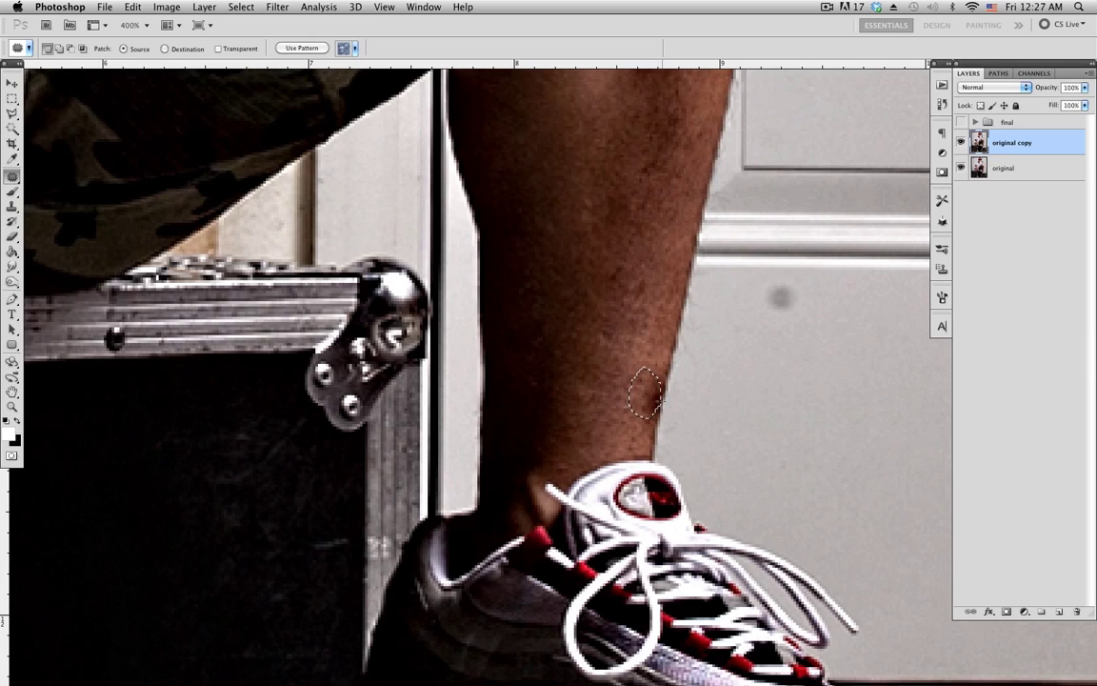
key(super+d)
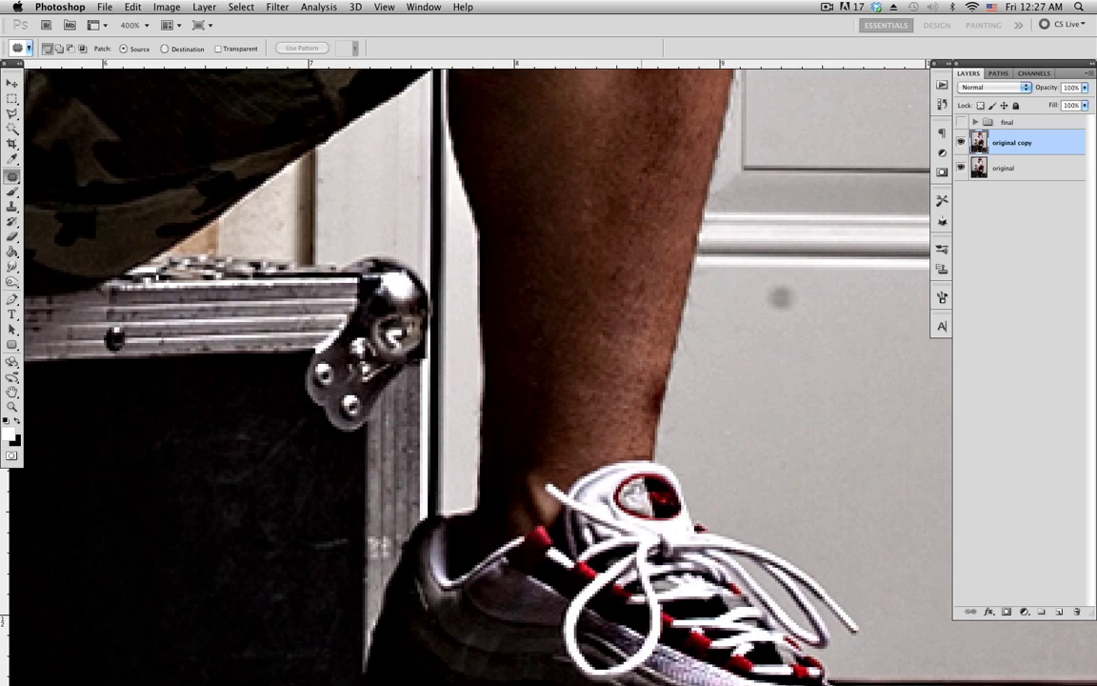
mouse_move(641, 372)
mouse_down()
mouse_move(634, 412)
mouse_move(641, 368)
mouse_up()
key(super+z)
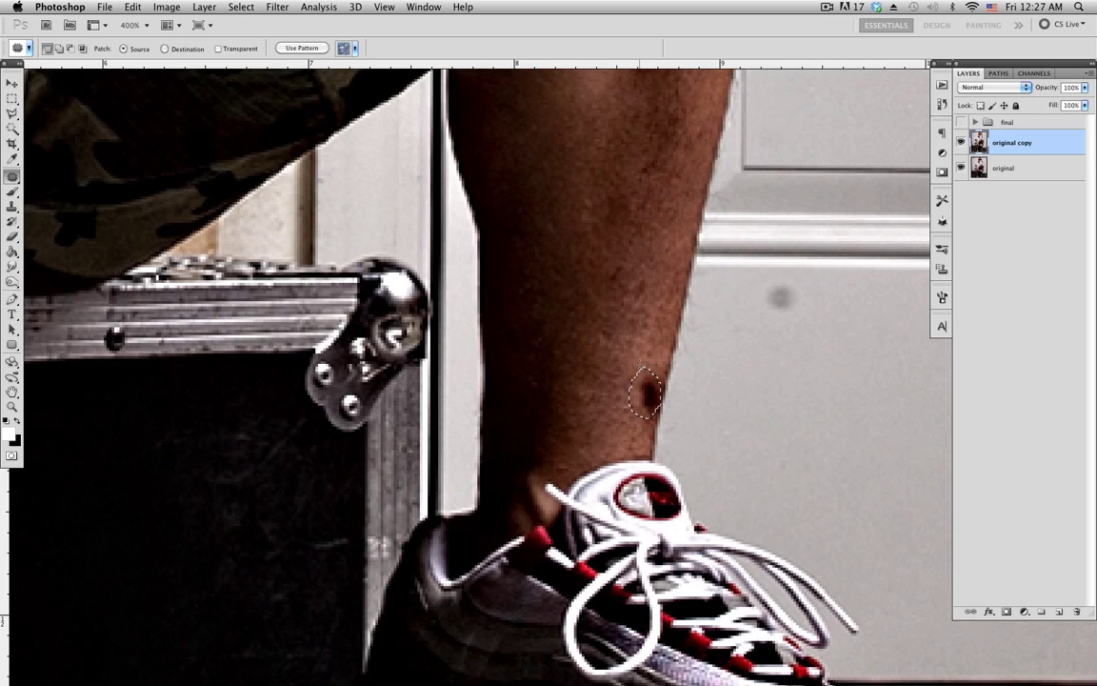
Step: Patch the dark spot above the ankle using a looser selection that extends past the leg's edge
click(640, 369)
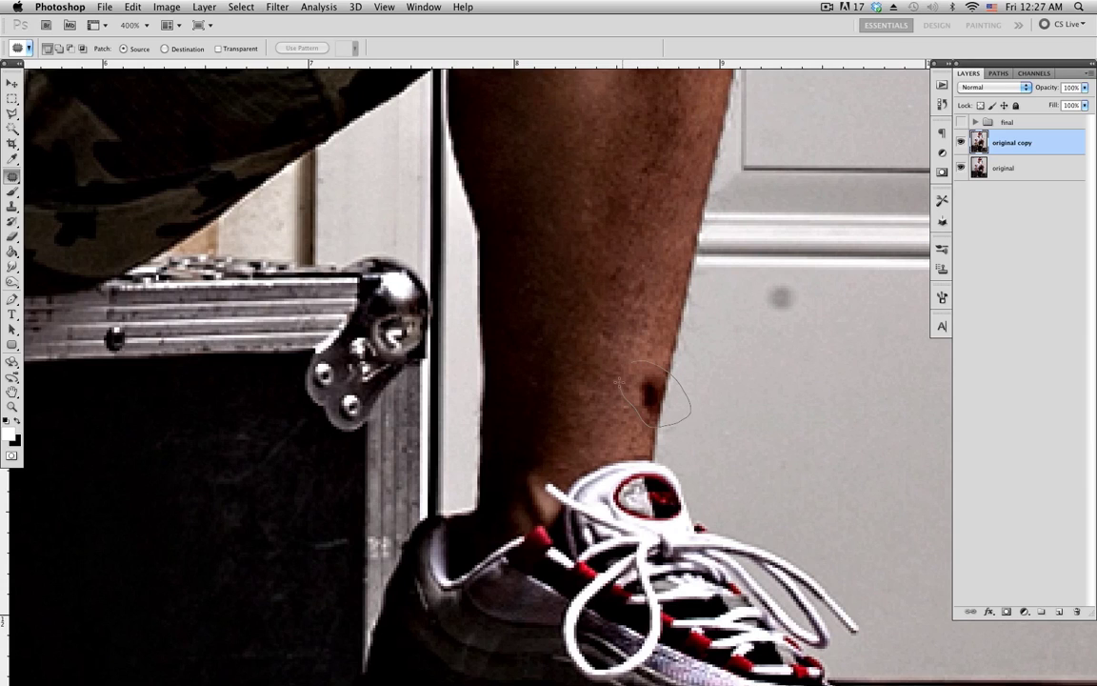
mouse_move(620, 369)
mouse_down()
mouse_move(678, 393)
mouse_move(612, 353)
mouse_move(612, 335)
mouse_move(677, 368)
mouse_up()
key(ctrl+d)
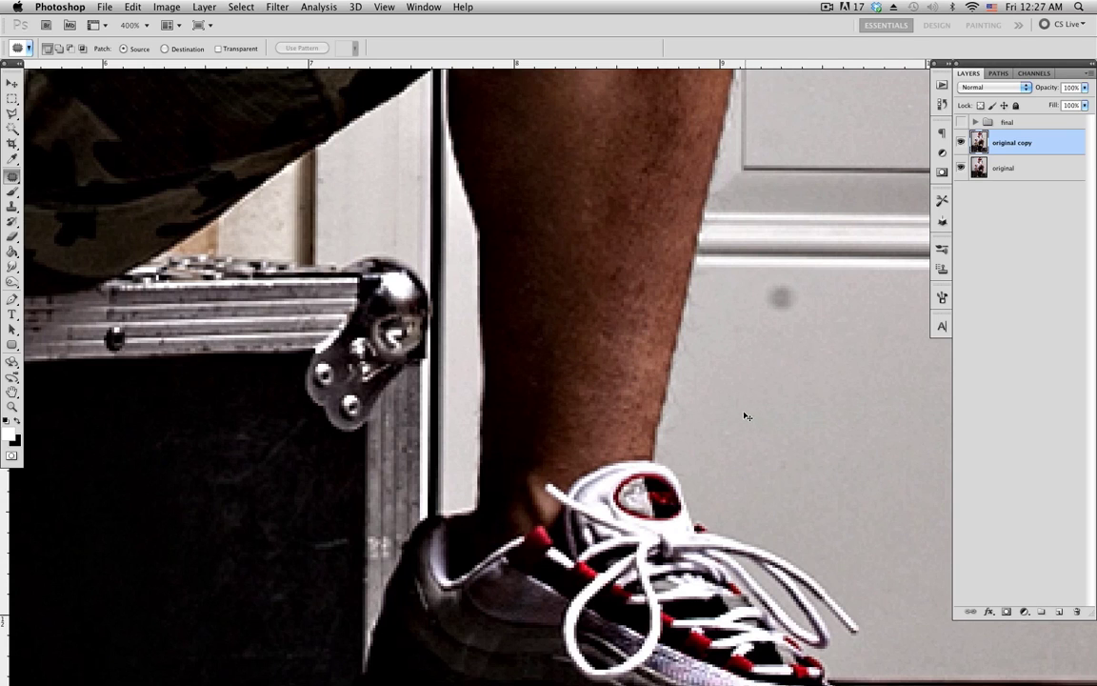
Step: Patch the row of small dark dots on the other leg's shin with clean skin from above them
key(ctrl+1)
key(z)
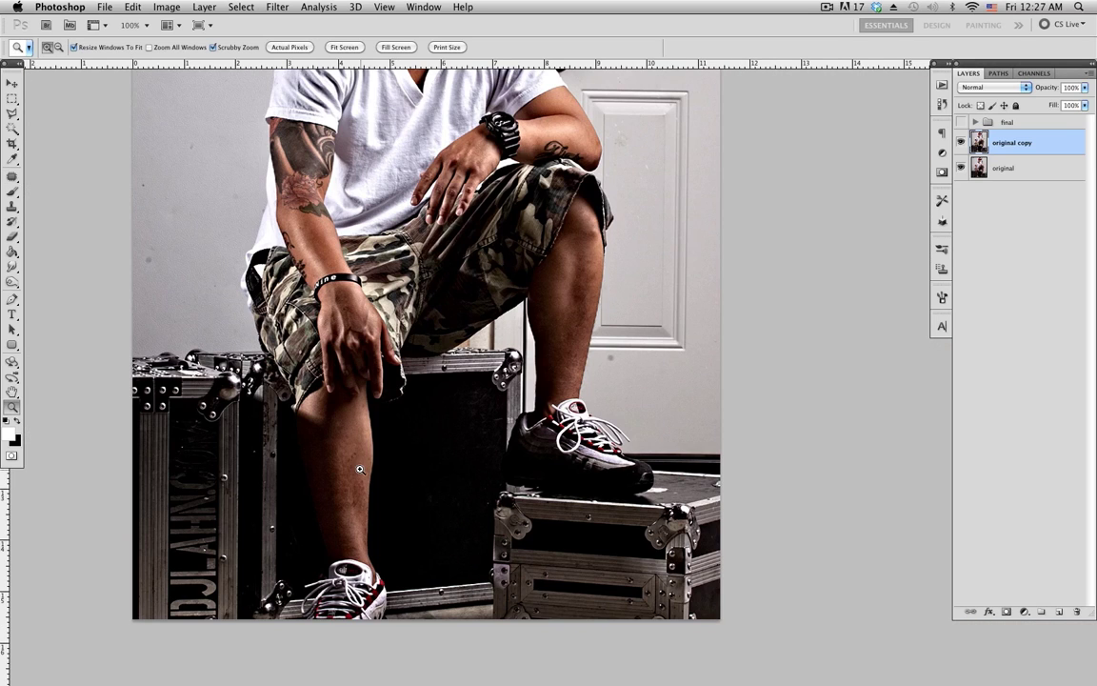
drag(360, 468, 408, 441)
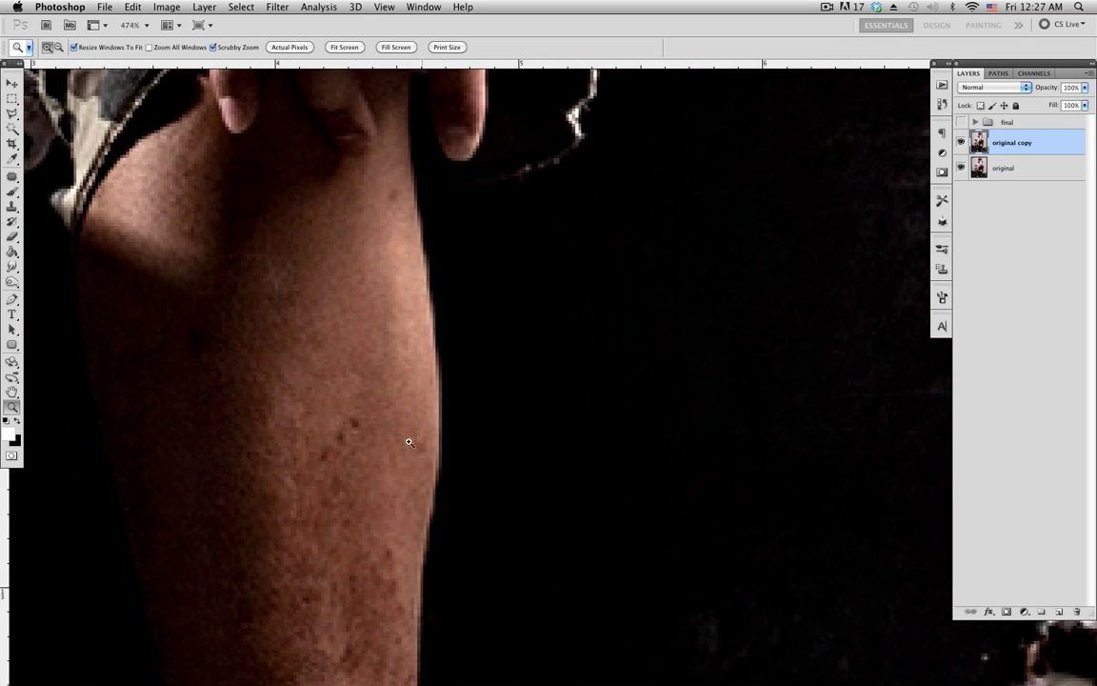
click(17, 180)
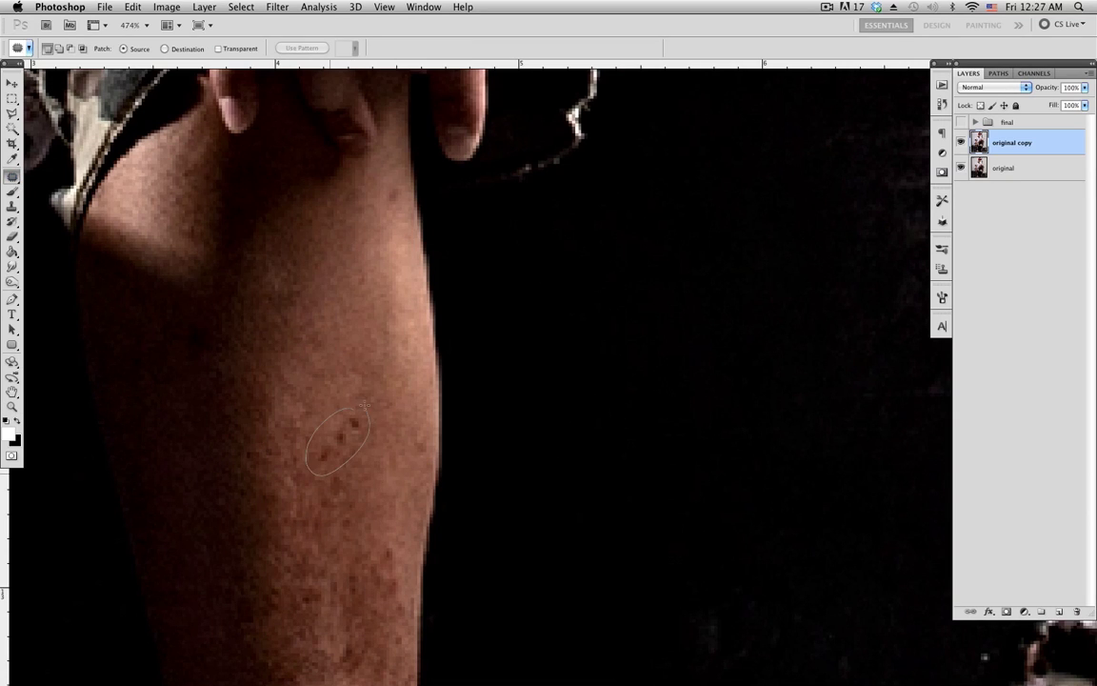
drag(365, 405, 354, 409)
drag(339, 440, 339, 386)
key(super+d)
Step: Patch the remaining dark blemishes along the middle of that shin, and return the view to 100%
drag(395, 549, 407, 312)
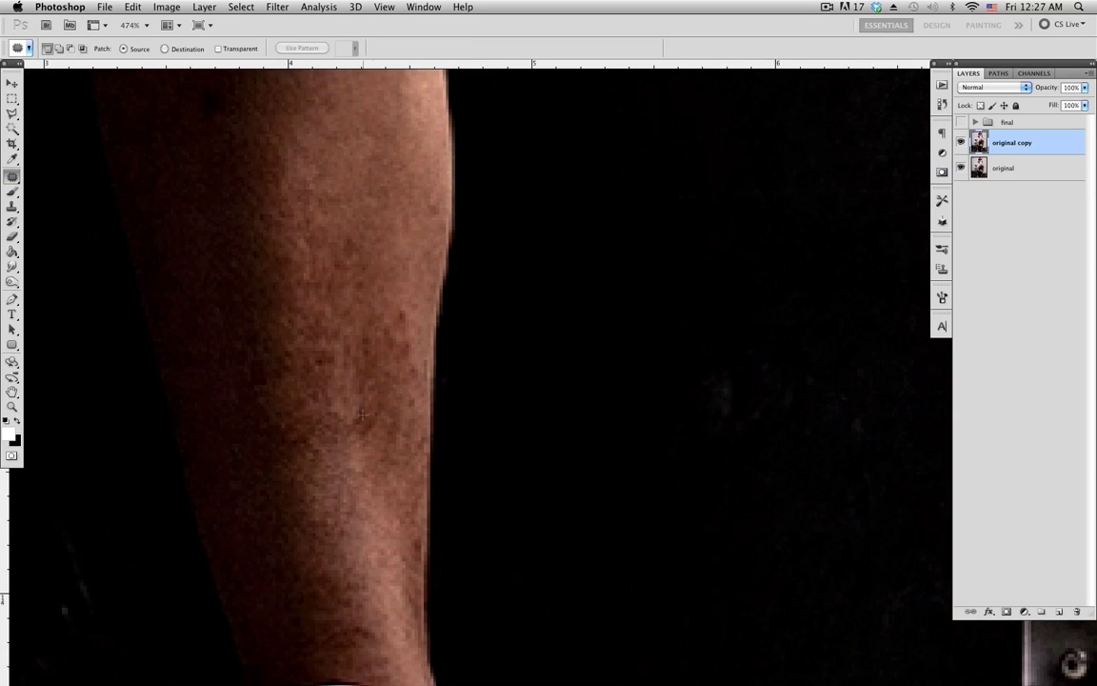
drag(359, 403, 379, 409)
drag(364, 415, 358, 379)
key(super+d)
mouse_move(314, 347)
mouse_down()
mouse_move(330, 345)
mouse_move(330, 326)
mouse_up()
key(super+d)
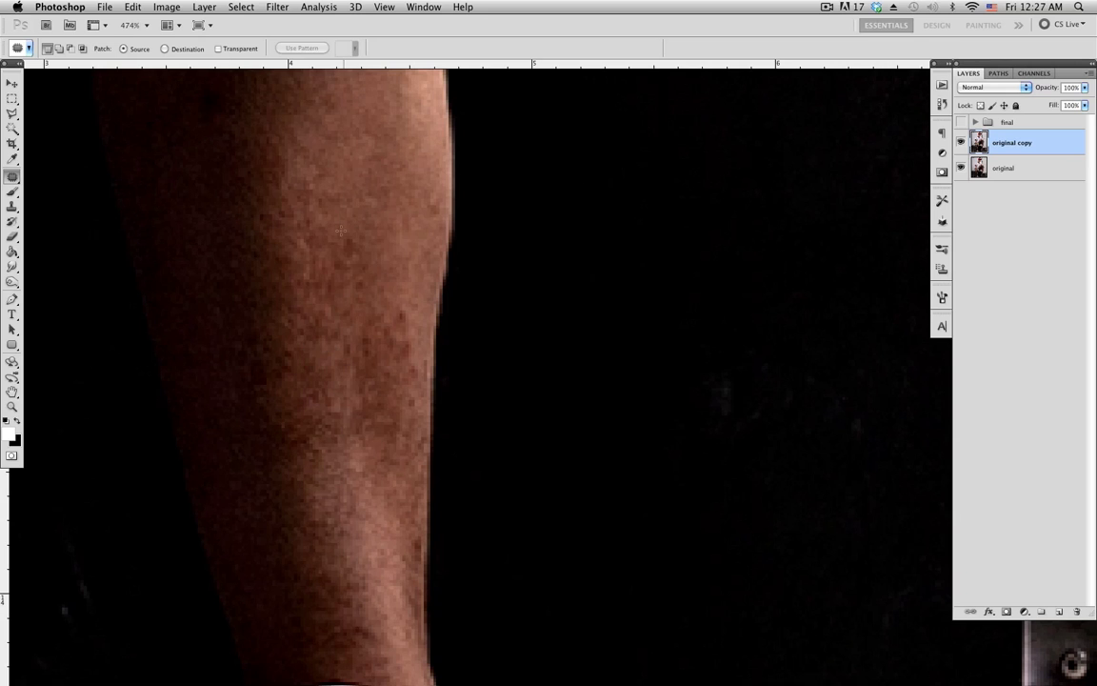
drag(340, 229, 355, 224)
key(super+d)
key(super+1)
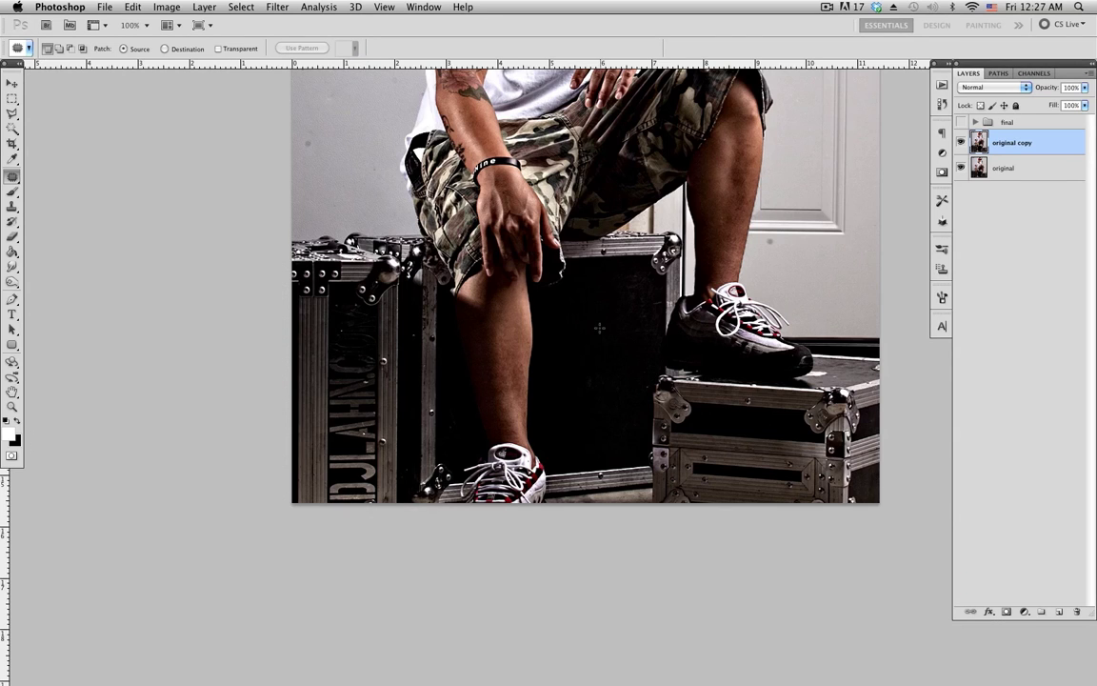
Step: Compare the retouched portrait with the untouched photo by hiding and reshowing the original copy layer
key(v)
scroll(610, 381, up, 10)
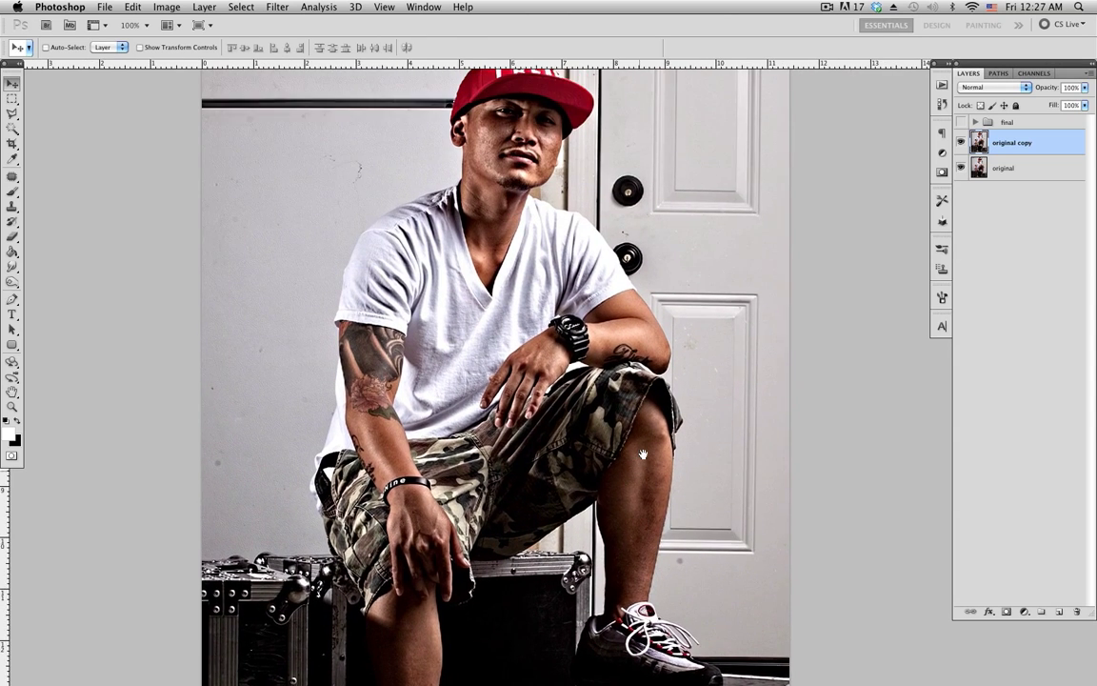
scroll(647, 455, up, 2)
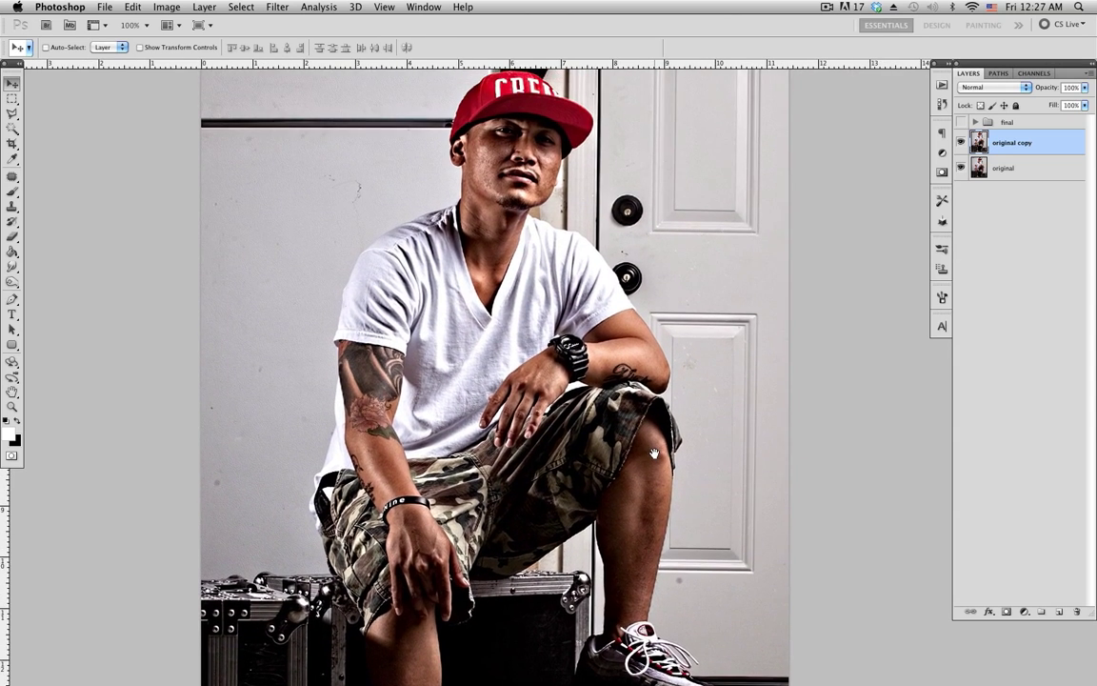
click(961, 142)
click(961, 142)
Step: Add a new layer above original copy and fill it with neutral grey, RGB 127, 127, 127
click(1060, 611)
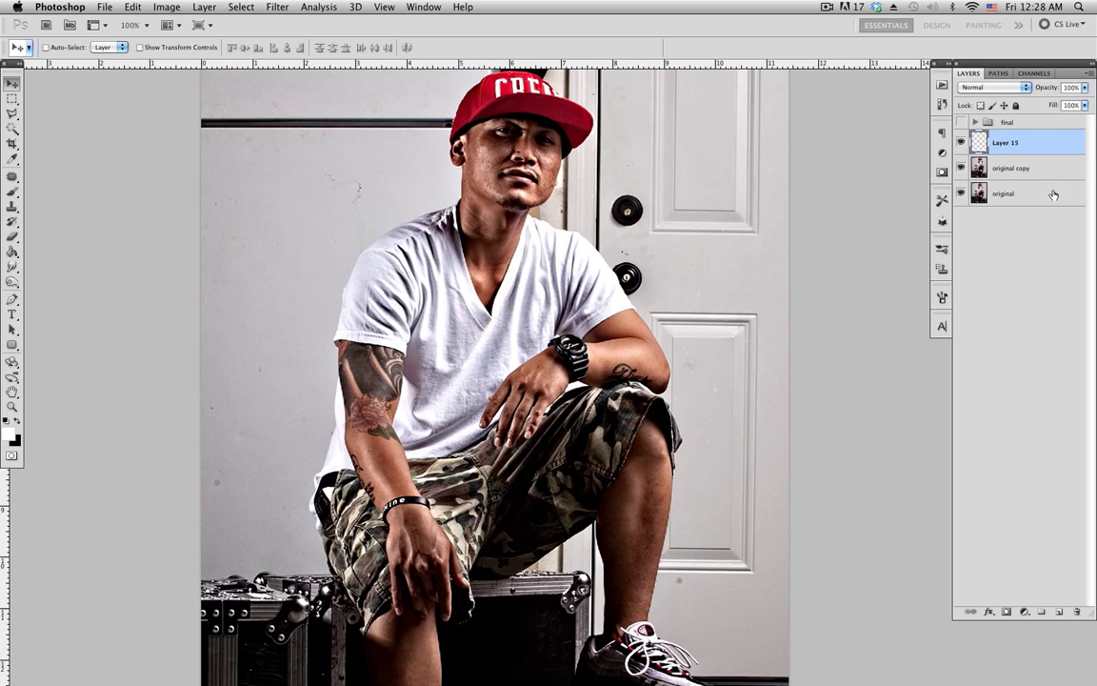
click(12, 438)
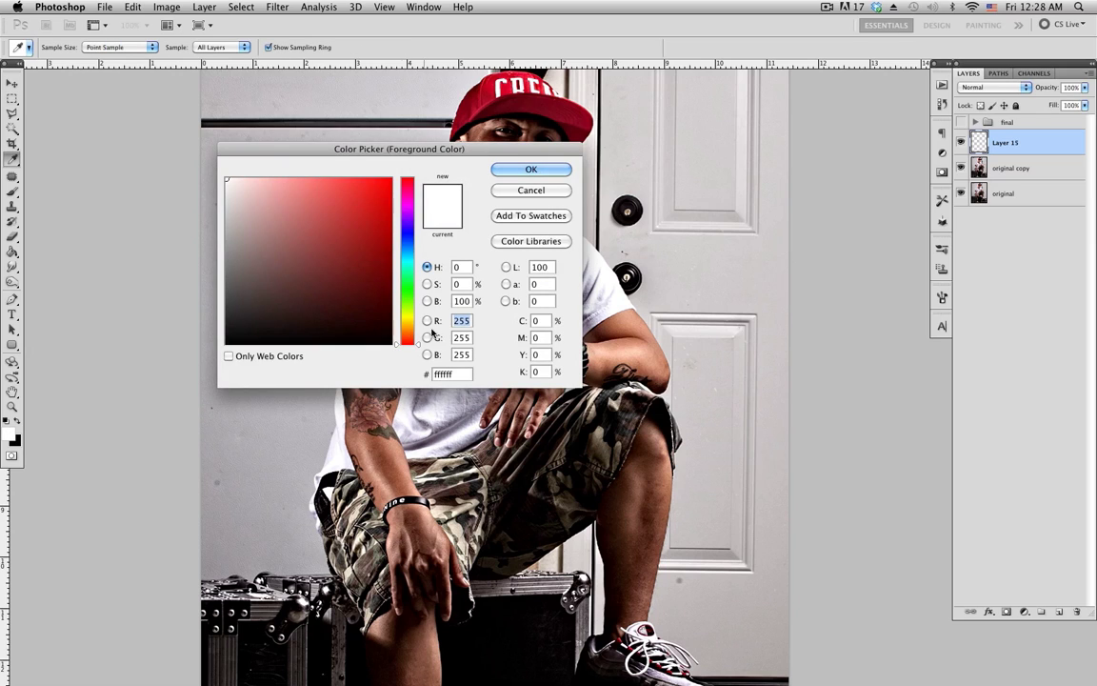
click(465, 320)
double_click(467, 320)
text(127)
key(Tab)
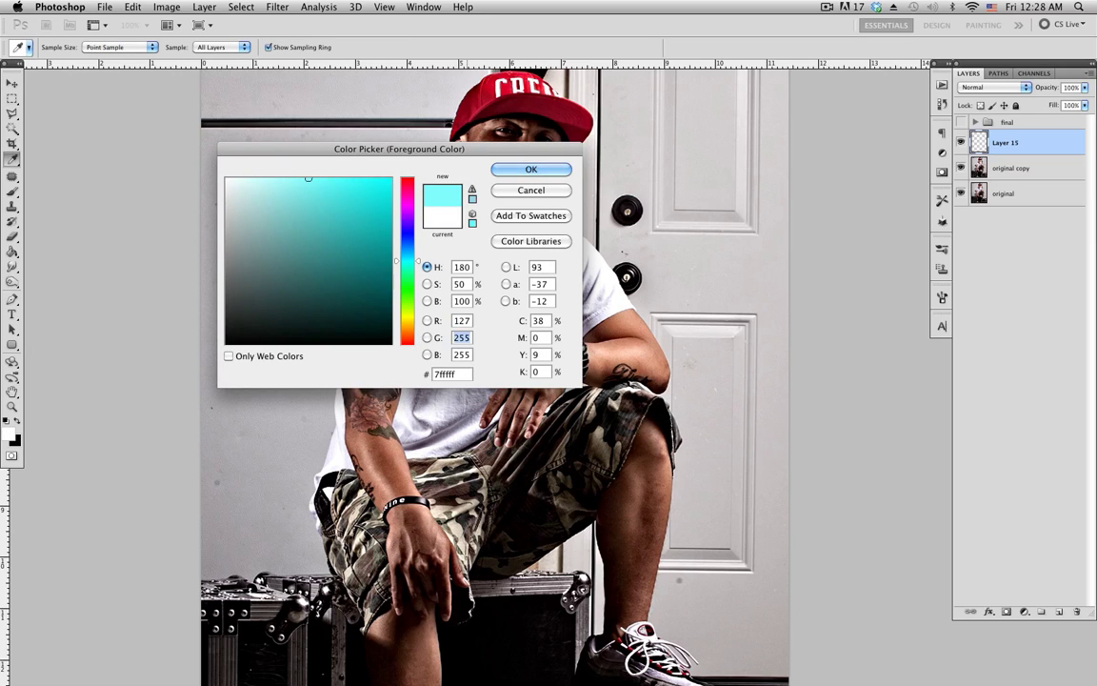
text(127)
key(Tab)
text(127)
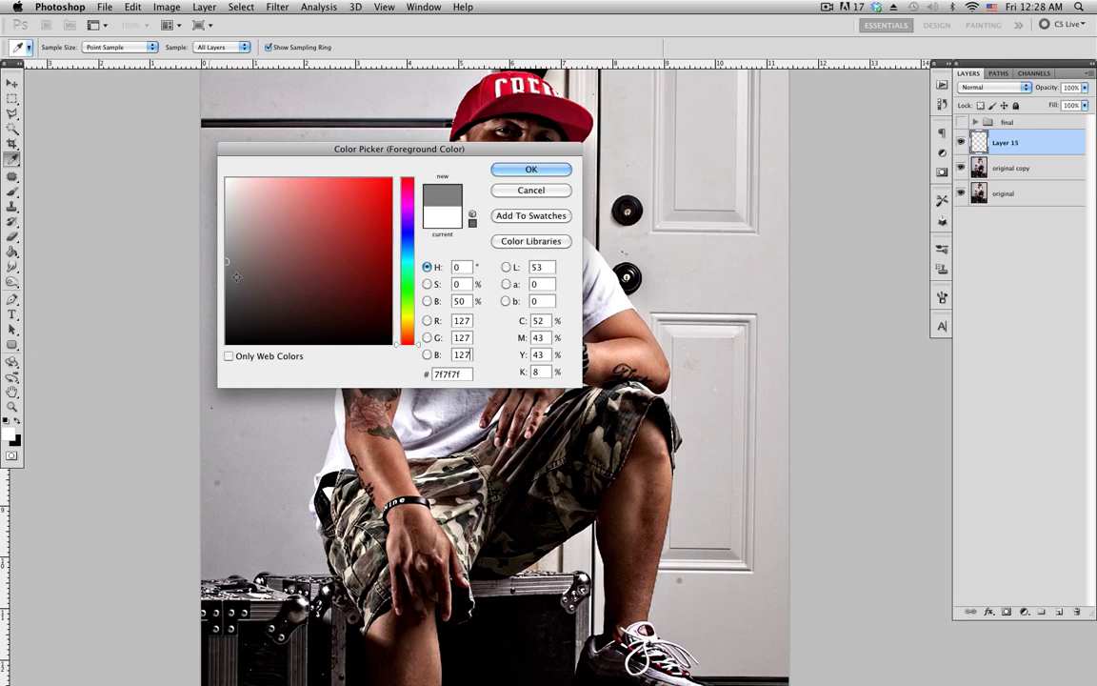
click(529, 168)
key(v)
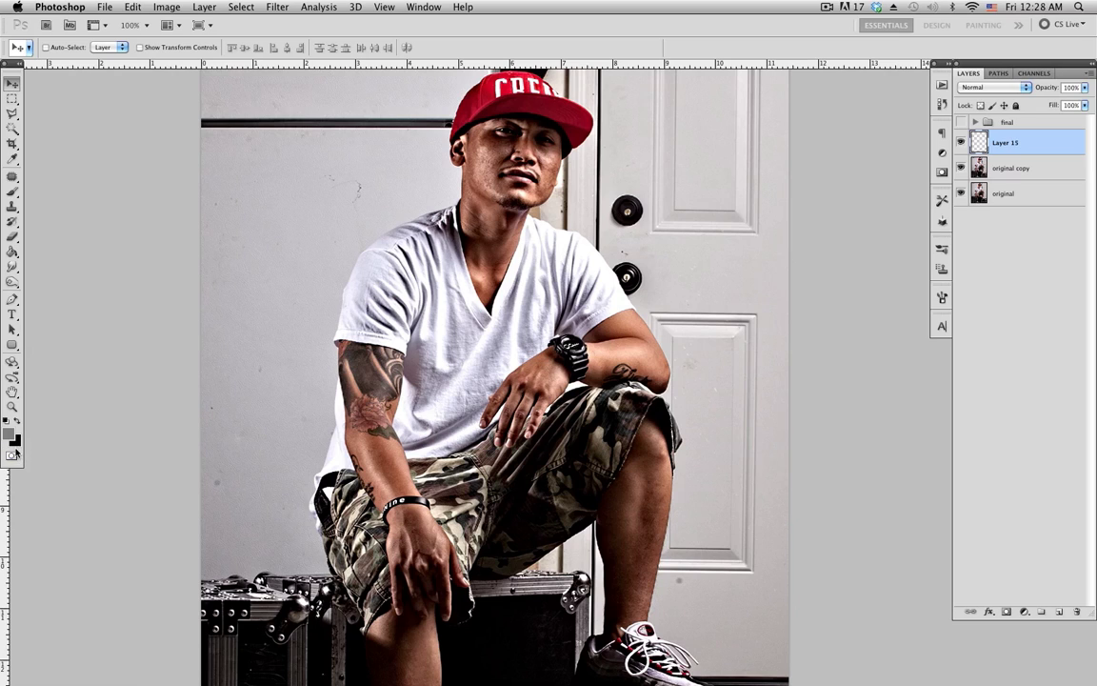
key(alt+BackSpace)
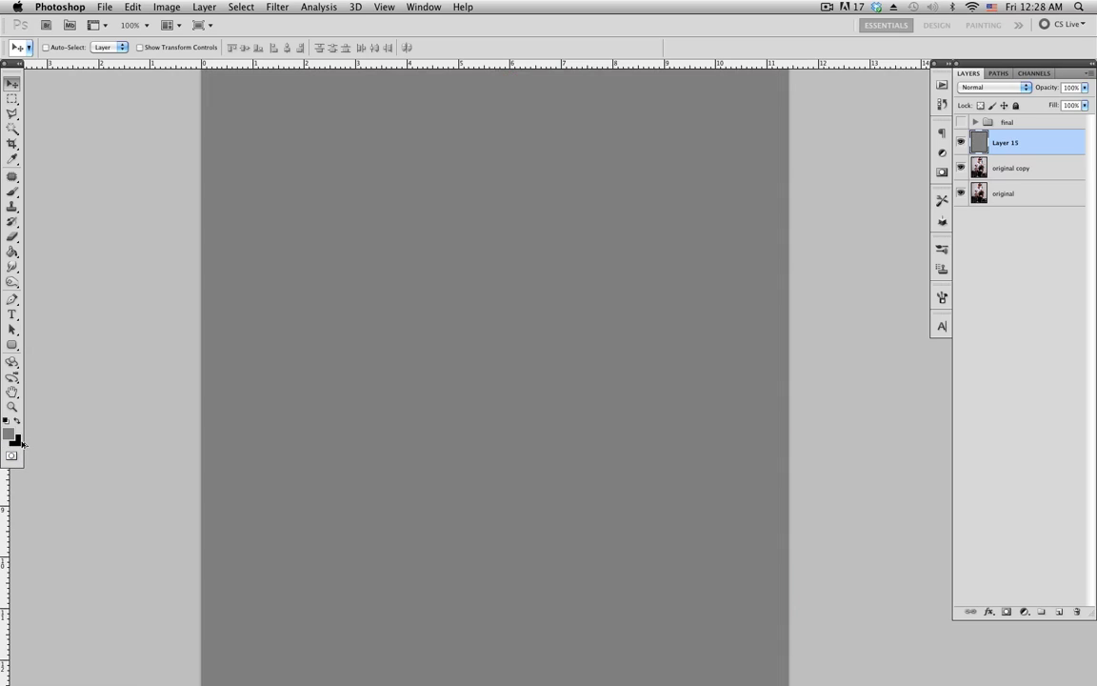
key(g)
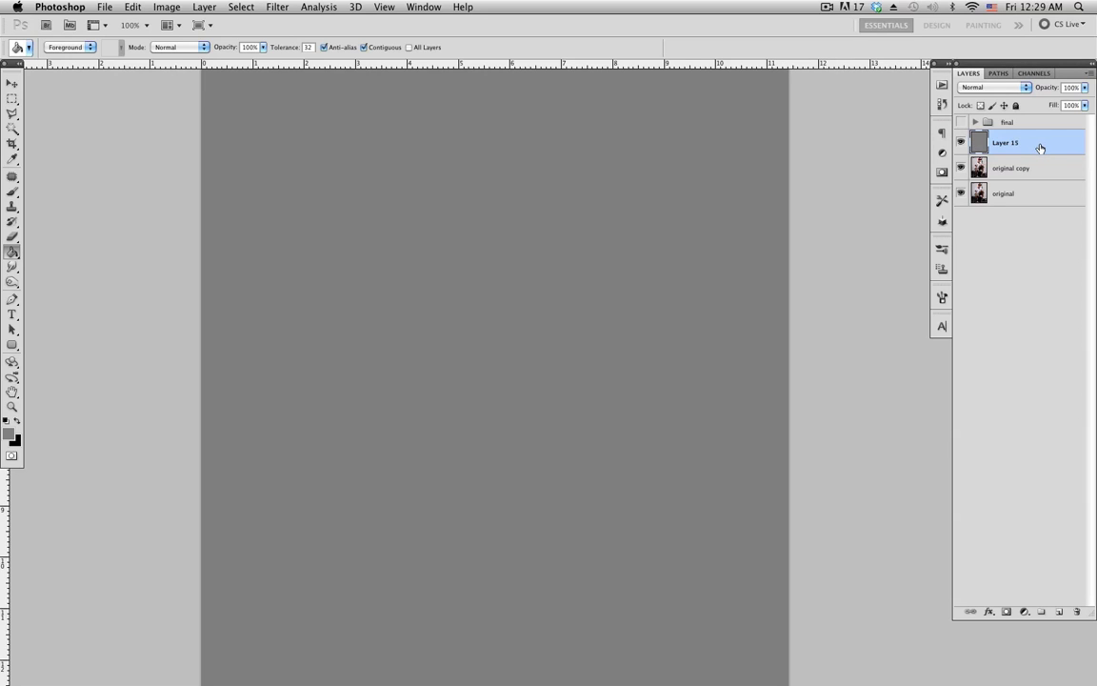
Step: Add 7% uniform, monochromatic noise to the grey layer and set its blend mode to Soft Light
click(278, 9)
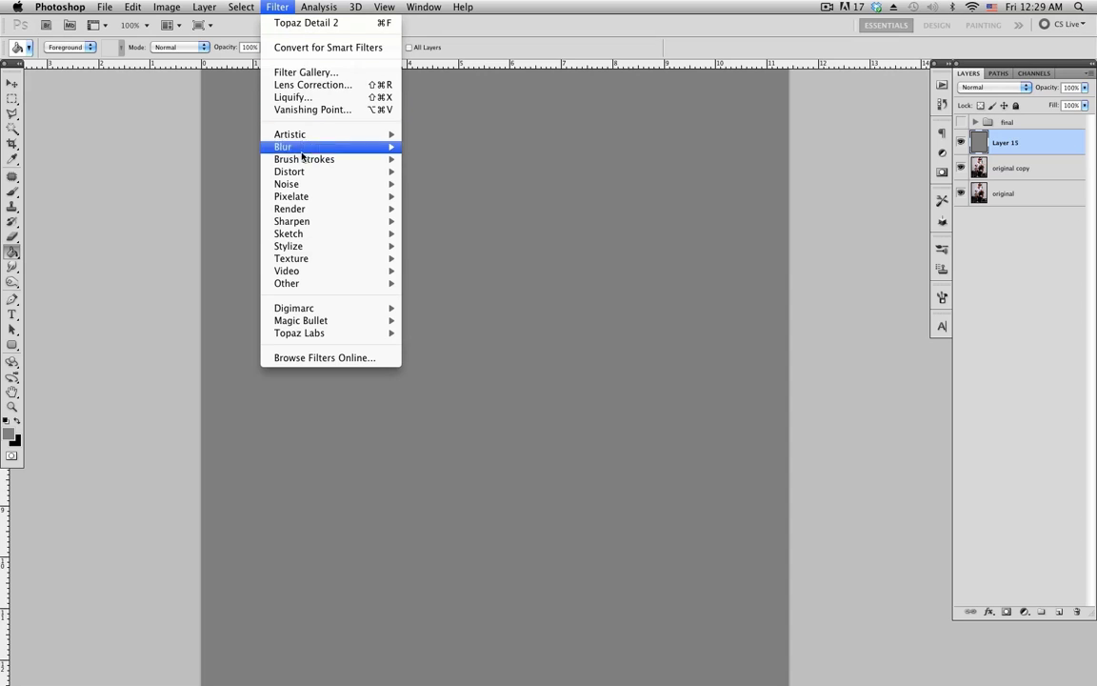
mouse_move(325, 188)
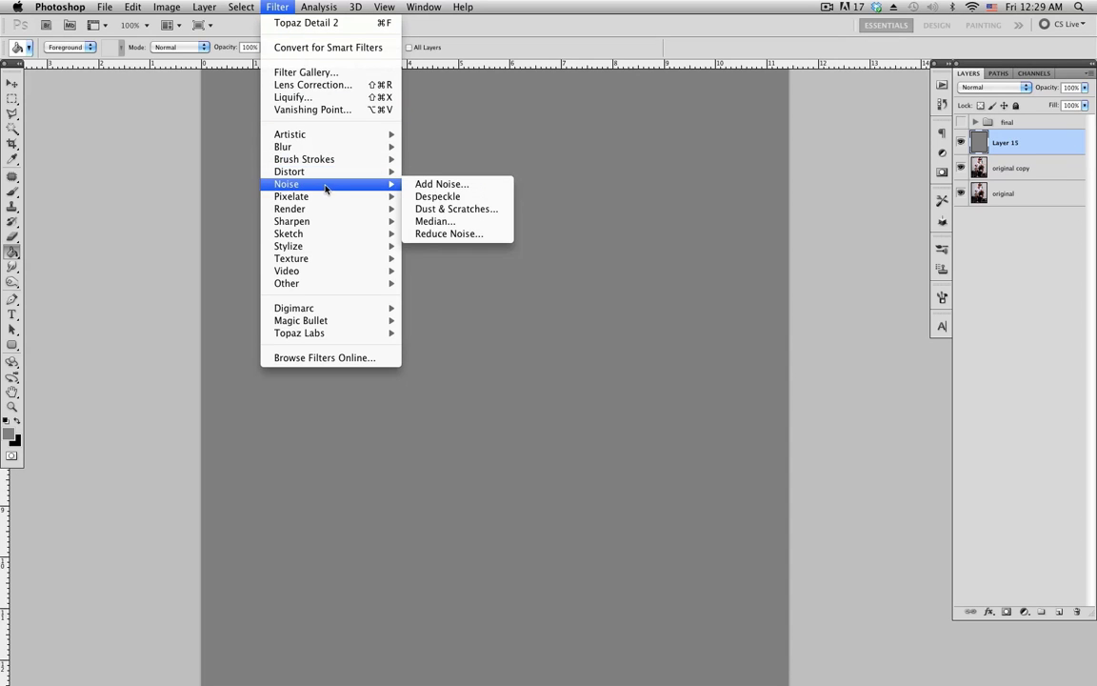
click(426, 186)
drag(279, 151, 974, 127)
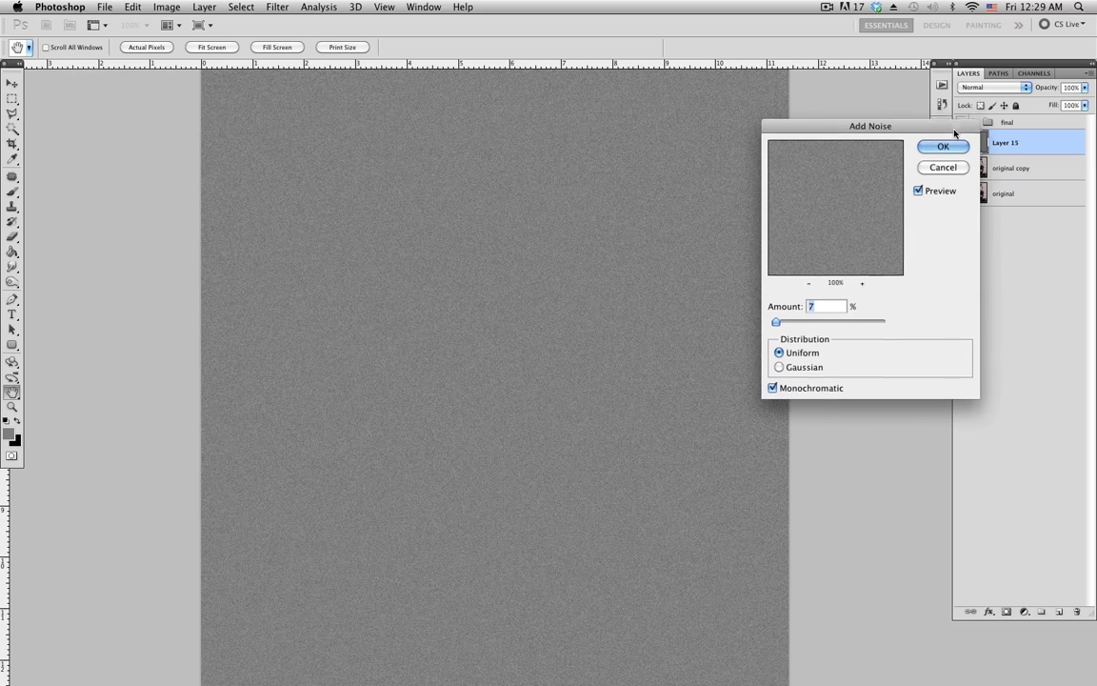
click(818, 307)
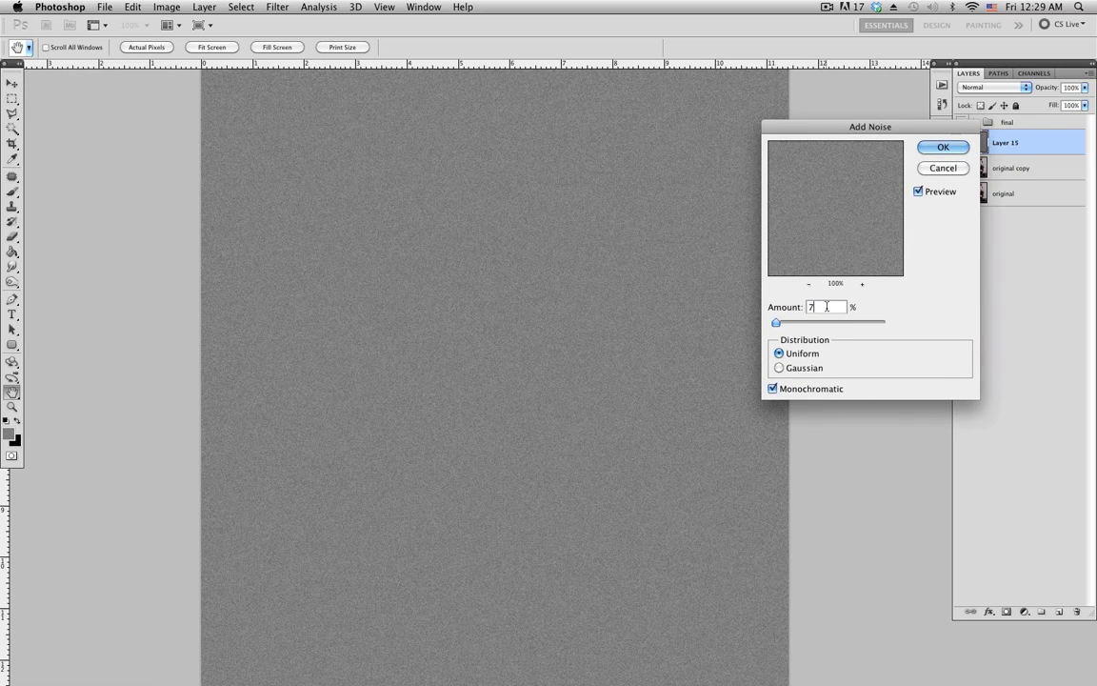
click(948, 150)
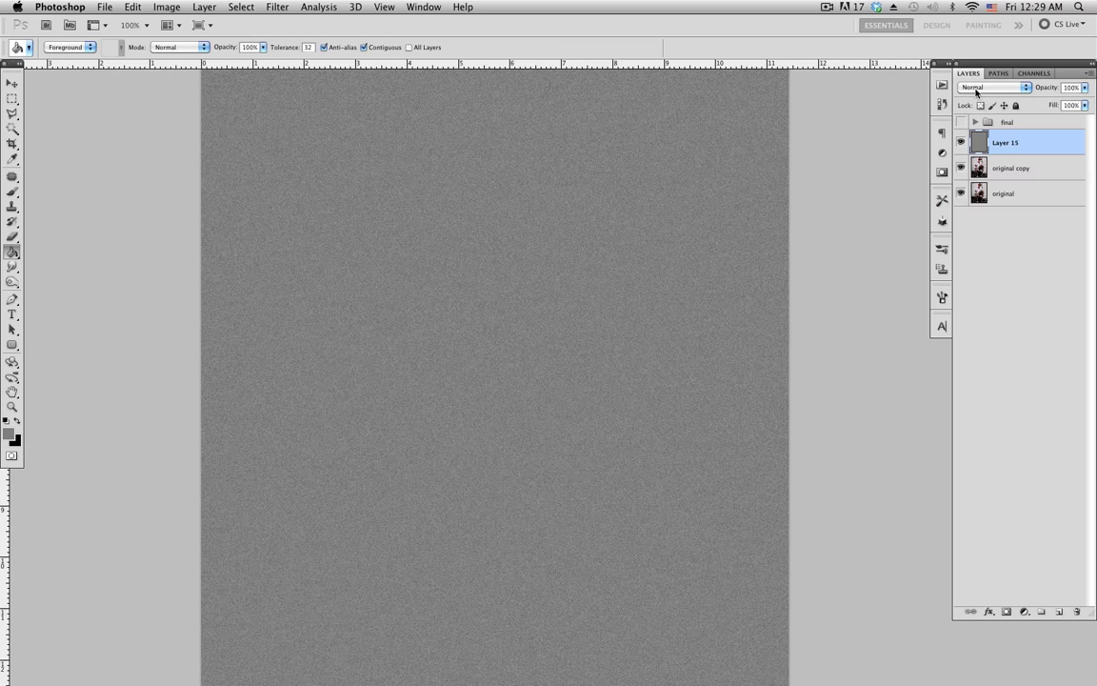
click(976, 88)
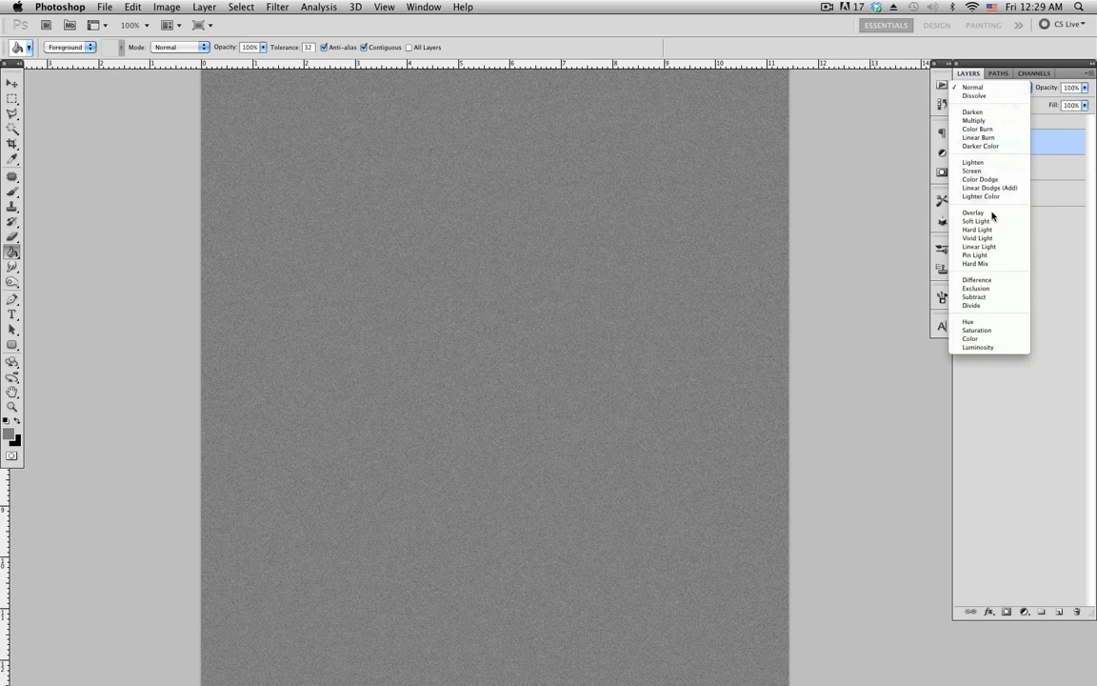
click(995, 221)
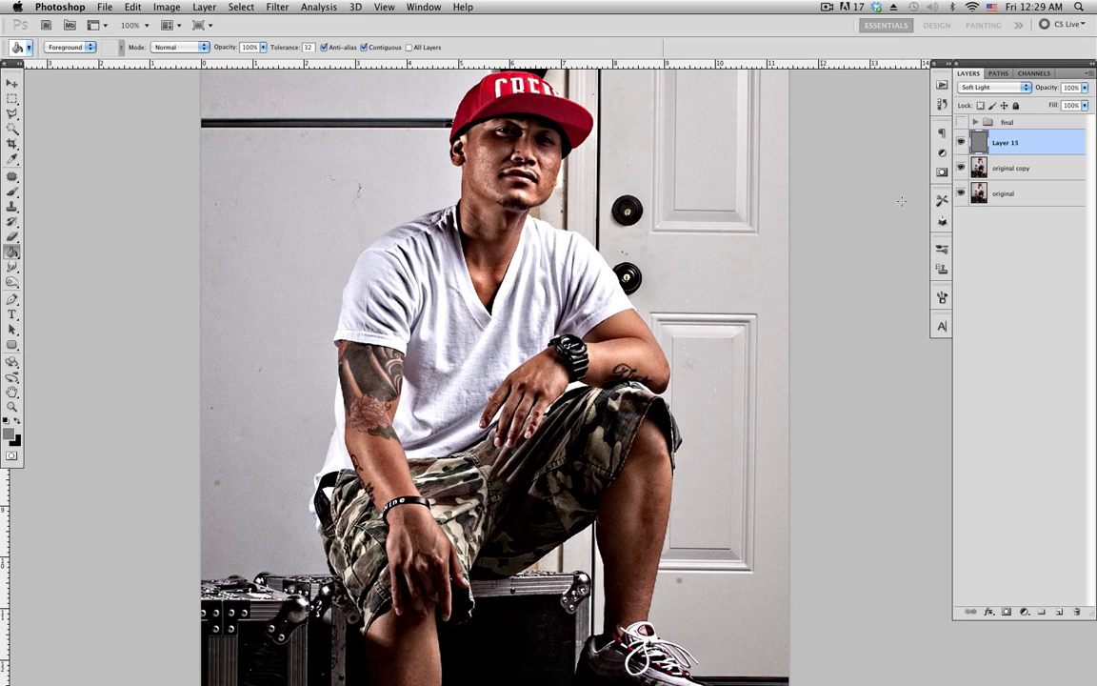
Step: Smooth the upper cheek beside the ear on the original copy layer, using the Smudge tool at 20% strength and brush size 20
click(1022, 171)
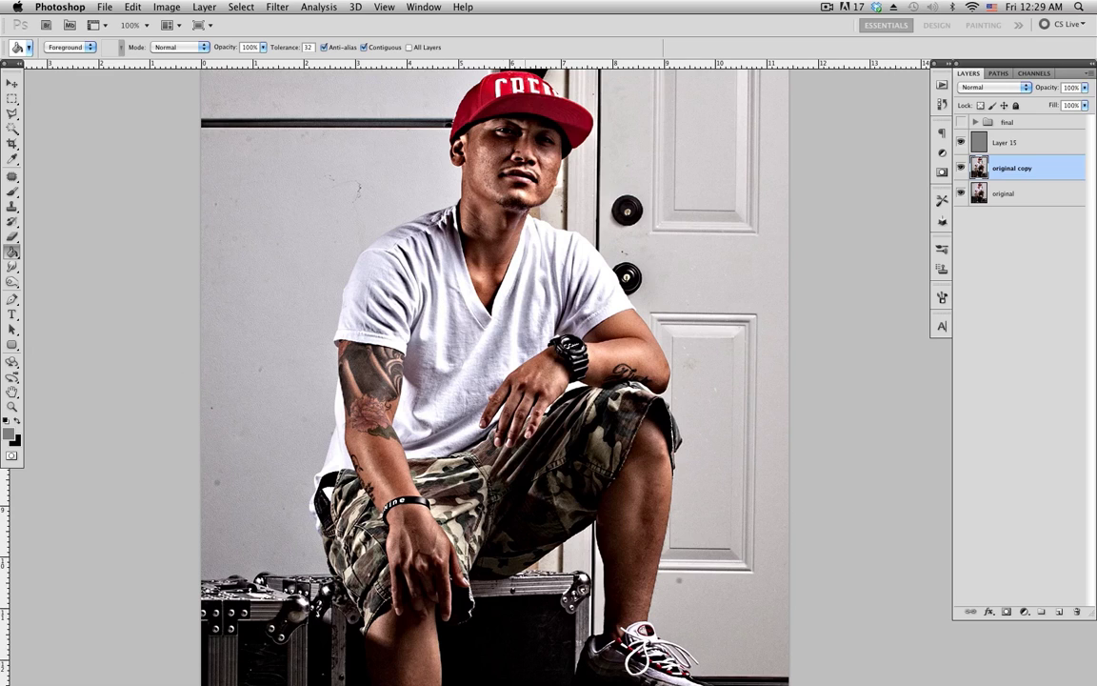
drag(13, 266, 50, 265)
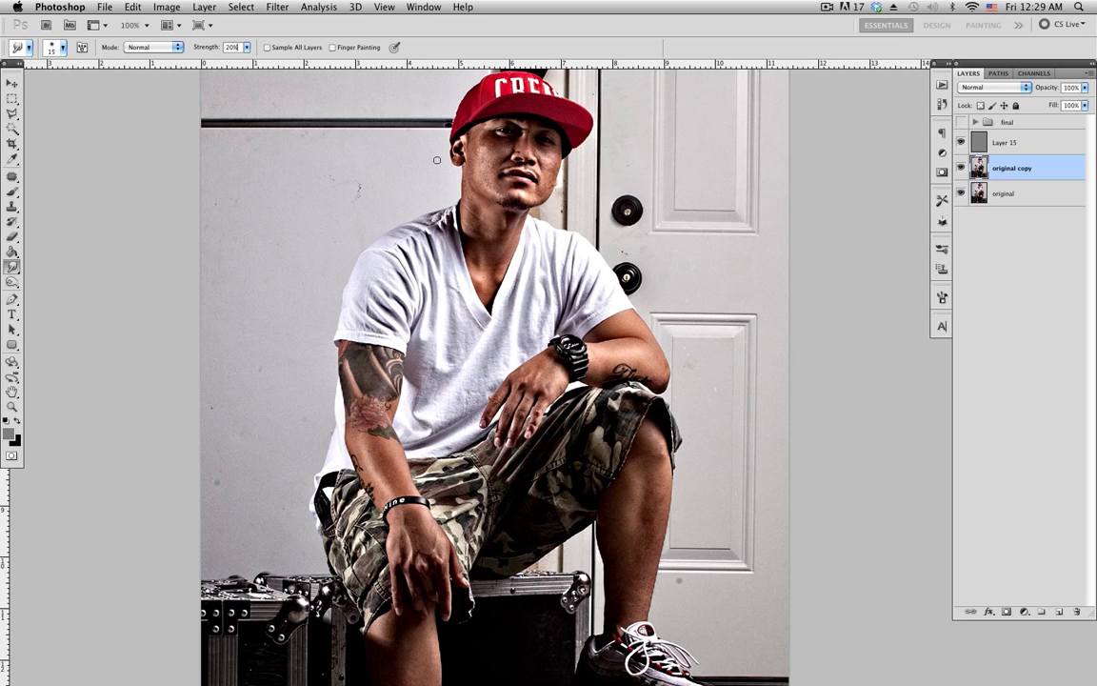
key(super+plus)
key(super+plus)
key(super+plus)
key(super+plus)
drag(341, 158, 473, 368)
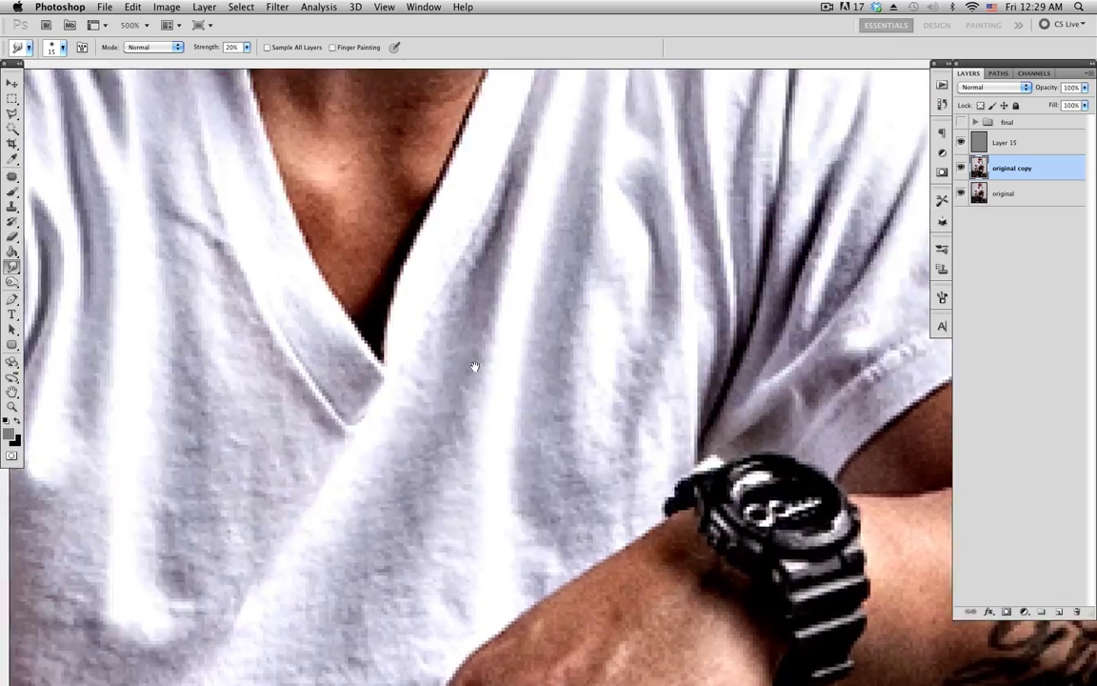
scroll(434, 311, up, 10)
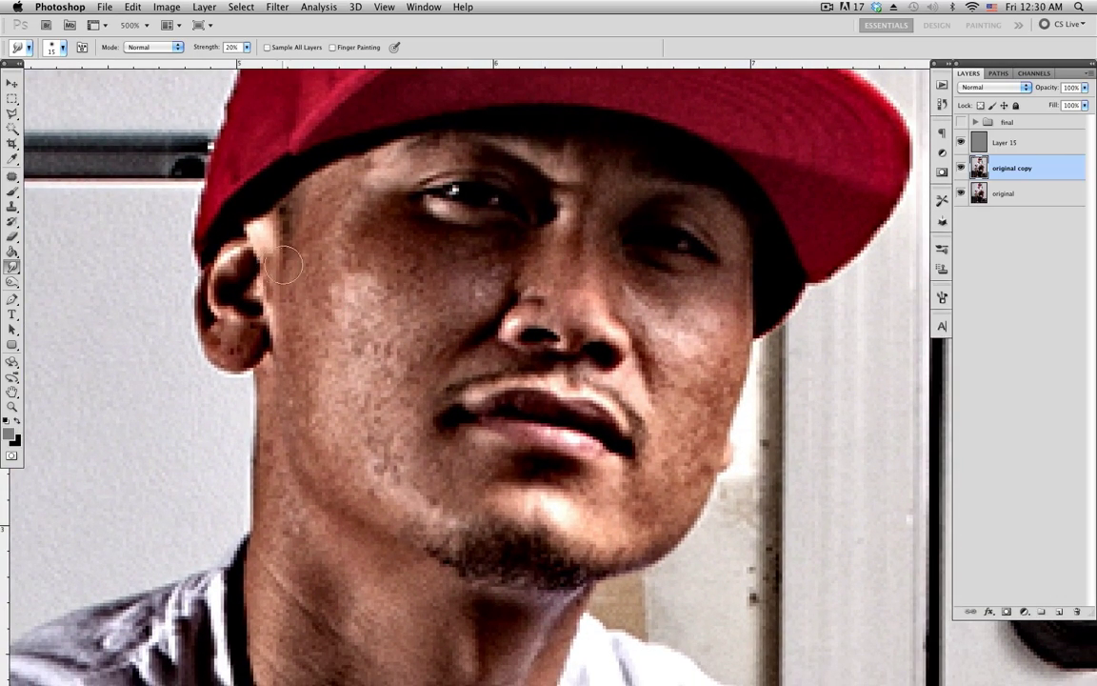
key(])
mouse_move(290, 236)
mouse_down()
mouse_move(288, 255)
mouse_move(354, 249)
mouse_move(430, 278)
mouse_move(379, 306)
mouse_move(398, 335)
mouse_up()
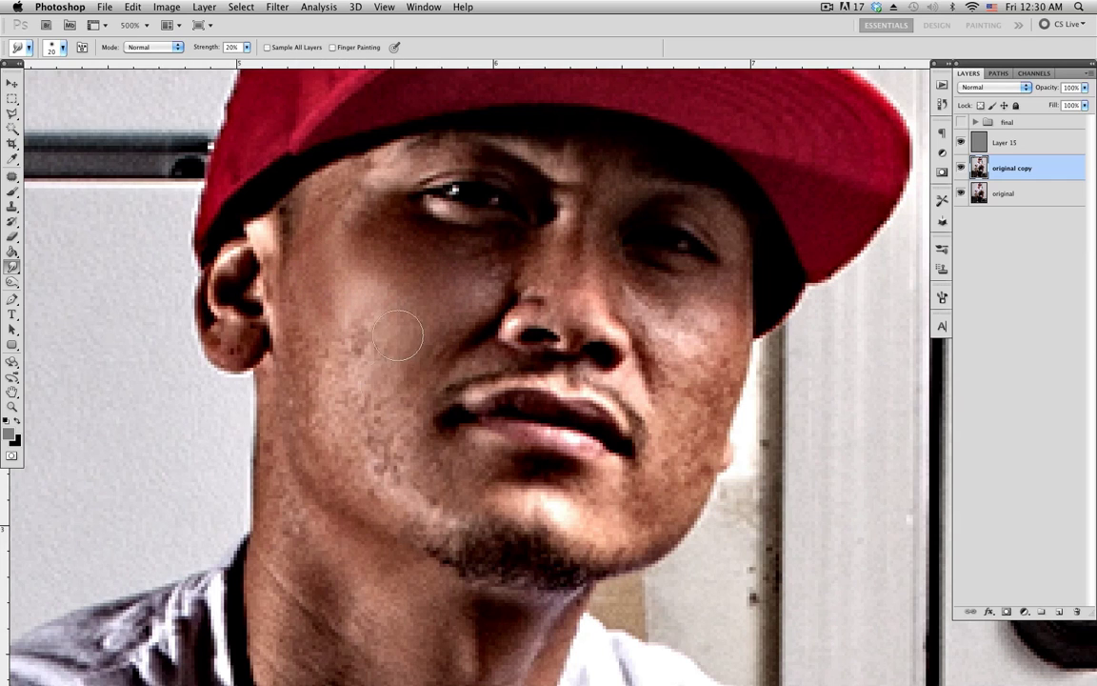
Step: Smudge the lower cheek and jawline smooth, and soften the nose with a smaller brush of size 9
mouse_move(329, 345)
mouse_down()
mouse_move(316, 378)
mouse_move(353, 452)
mouse_move(336, 448)
mouse_move(396, 471)
mouse_move(348, 384)
mouse_move(350, 295)
mouse_move(372, 280)
mouse_move(349, 400)
mouse_move(349, 351)
mouse_move(362, 373)
mouse_move(402, 325)
mouse_move(383, 408)
mouse_move(429, 278)
mouse_move(369, 334)
mouse_move(430, 297)
mouse_move(379, 341)
mouse_move(437, 476)
mouse_move(415, 307)
mouse_move(374, 431)
mouse_move(370, 350)
mouse_move(354, 406)
mouse_move(357, 358)
mouse_move(358, 448)
mouse_move(364, 332)
mouse_move(391, 311)
mouse_move(373, 483)
mouse_move(341, 463)
mouse_move(394, 309)
mouse_move(360, 438)
mouse_move(408, 324)
mouse_move(365, 299)
mouse_move(340, 213)
mouse_move(387, 298)
mouse_move(356, 231)
mouse_move(344, 270)
mouse_move(456, 283)
mouse_move(398, 286)
mouse_move(575, 296)
mouse_up()
key(bracketleft)
mouse_move(575, 252)
mouse_down()
mouse_move(575, 316)
mouse_move(482, 254)
mouse_move(574, 286)
mouse_up()
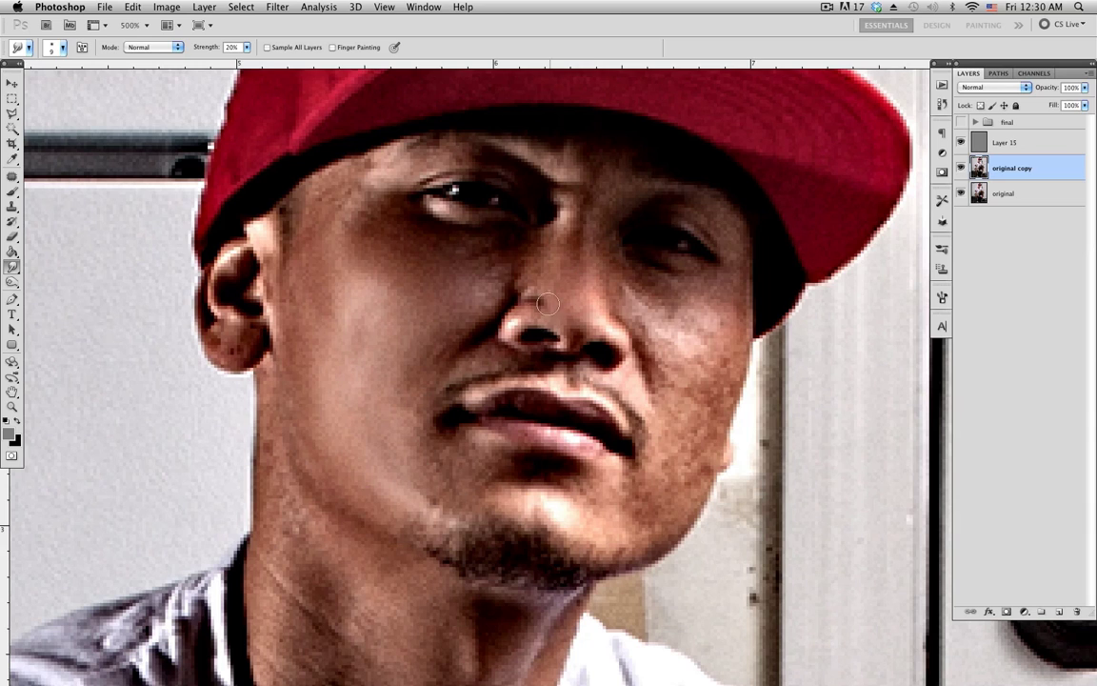
mouse_move(410, 474)
mouse_down()
mouse_move(445, 478)
mouse_move(436, 486)
mouse_move(447, 490)
mouse_move(433, 466)
mouse_up()
Step: Smooth the blotchy skin on the other cheek and beside the chin with a size 15 smudge brush
key(bracketright)
key(bracketright)
mouse_move(688, 384)
mouse_down()
mouse_move(661, 313)
mouse_move(710, 329)
mouse_move(698, 405)
mouse_move(664, 492)
mouse_move(649, 507)
mouse_move(600, 504)
mouse_up()
mouse_move(669, 403)
mouse_down()
mouse_move(671, 361)
mouse_move(694, 397)
mouse_move(603, 409)
mouse_move(383, 479)
mouse_move(382, 374)
mouse_move(393, 334)
mouse_move(450, 412)
mouse_move(470, 413)
mouse_move(397, 452)
mouse_move(410, 479)
mouse_move(444, 470)
mouse_move(447, 460)
mouse_move(407, 441)
mouse_up()
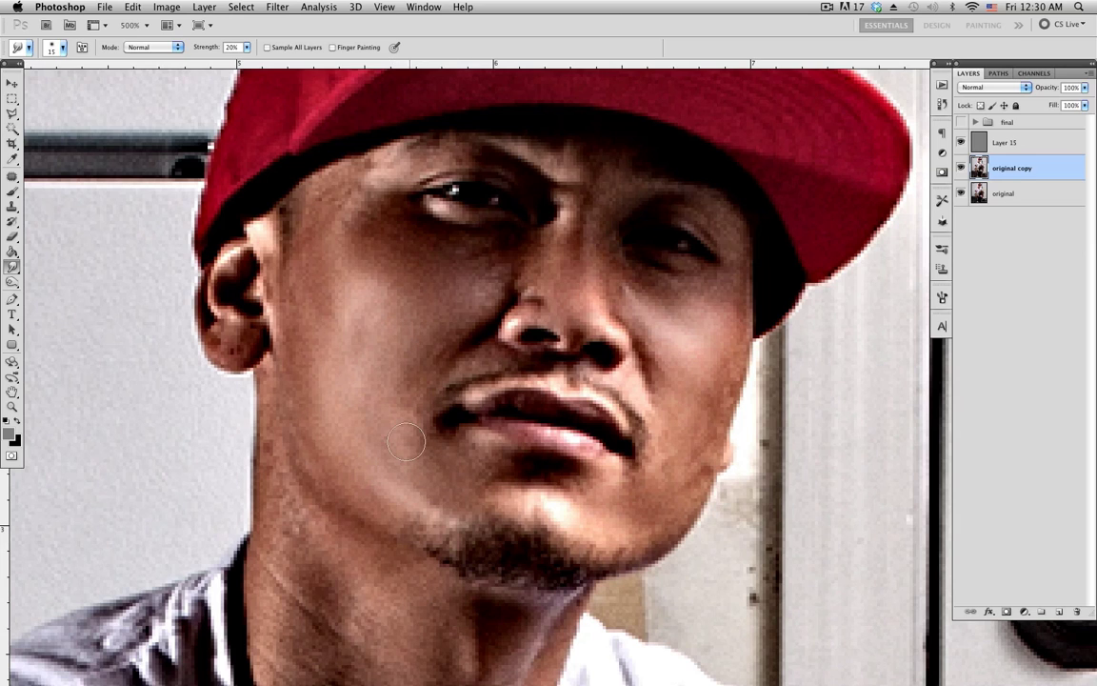
mouse_move(323, 325)
mouse_down()
mouse_move(447, 264)
mouse_move(349, 218)
mouse_move(341, 196)
mouse_move(329, 204)
mouse_move(338, 190)
mouse_move(384, 193)
mouse_up()
Step: Smudge away the blemishes on the side of the neck under the ear with a size 10 brush
key(bracketleft)
key(bracketright)
drag(490, 453, 515, 273)
mouse_move(448, 358)
mouse_down()
mouse_move(445, 264)
mouse_move(445, 276)
mouse_up()
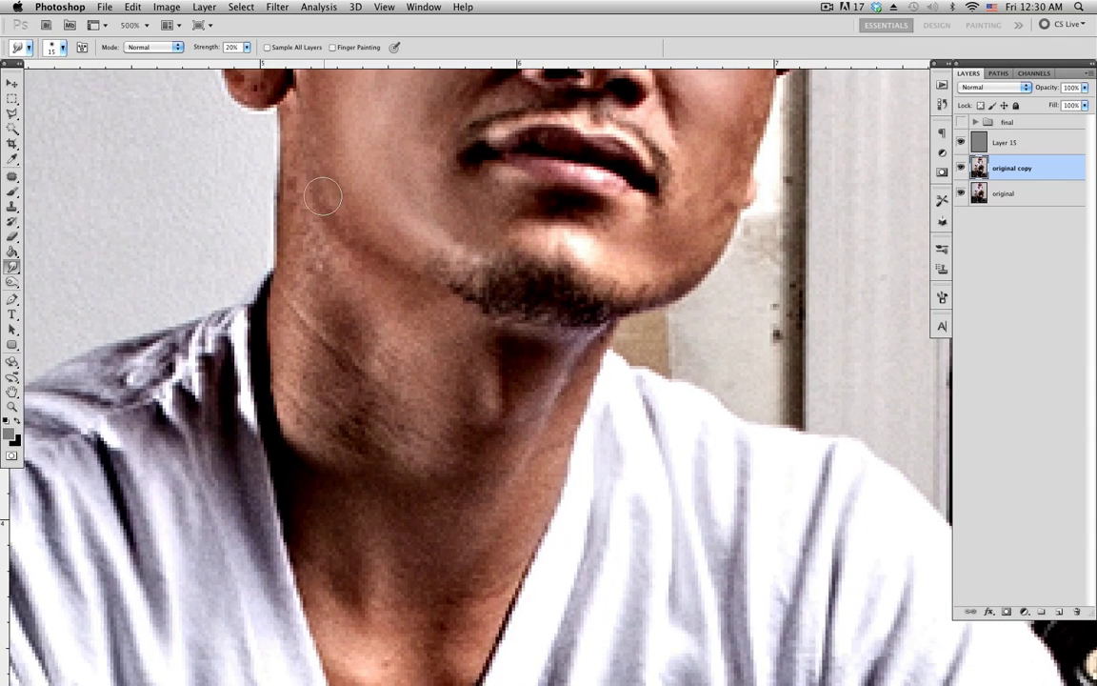
key(bracketleft)
mouse_move(296, 189)
mouse_down()
mouse_move(328, 268)
mouse_move(357, 284)
mouse_move(347, 311)
mouse_up()
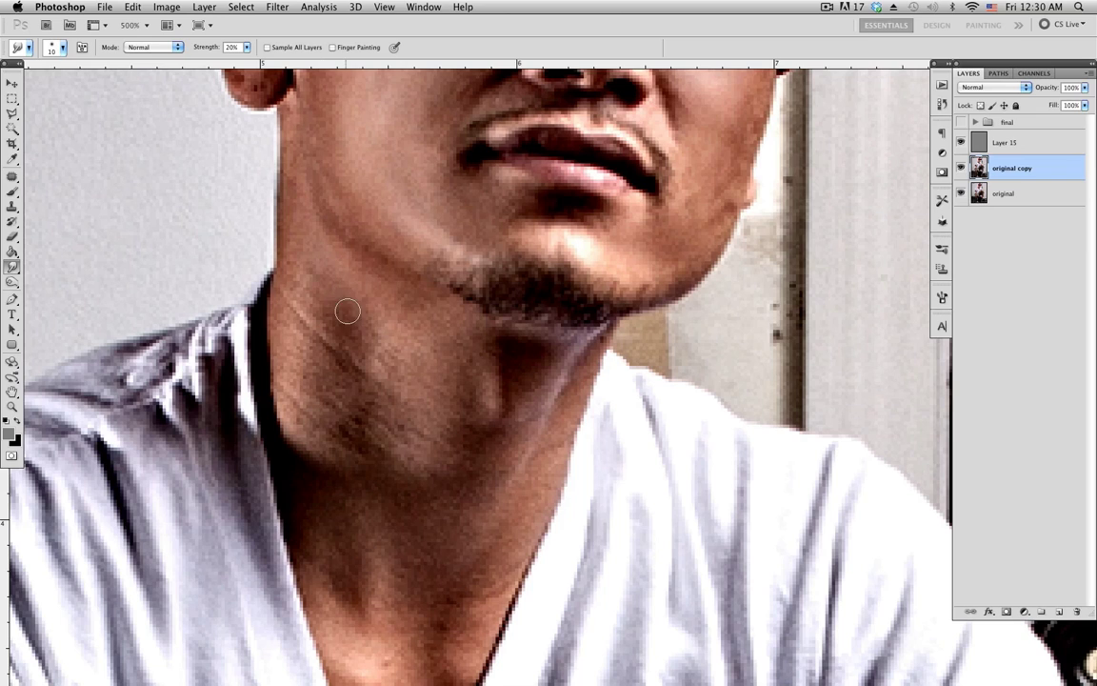
Step: Smooth the rough texture and creases across the middle of the neck, using smudge brush sizes 15 and 25
key(bracketright)
key(bracketright)
key(bracketleft)
mouse_move(322, 382)
mouse_down()
mouse_move(362, 421)
mouse_move(336, 419)
mouse_up()
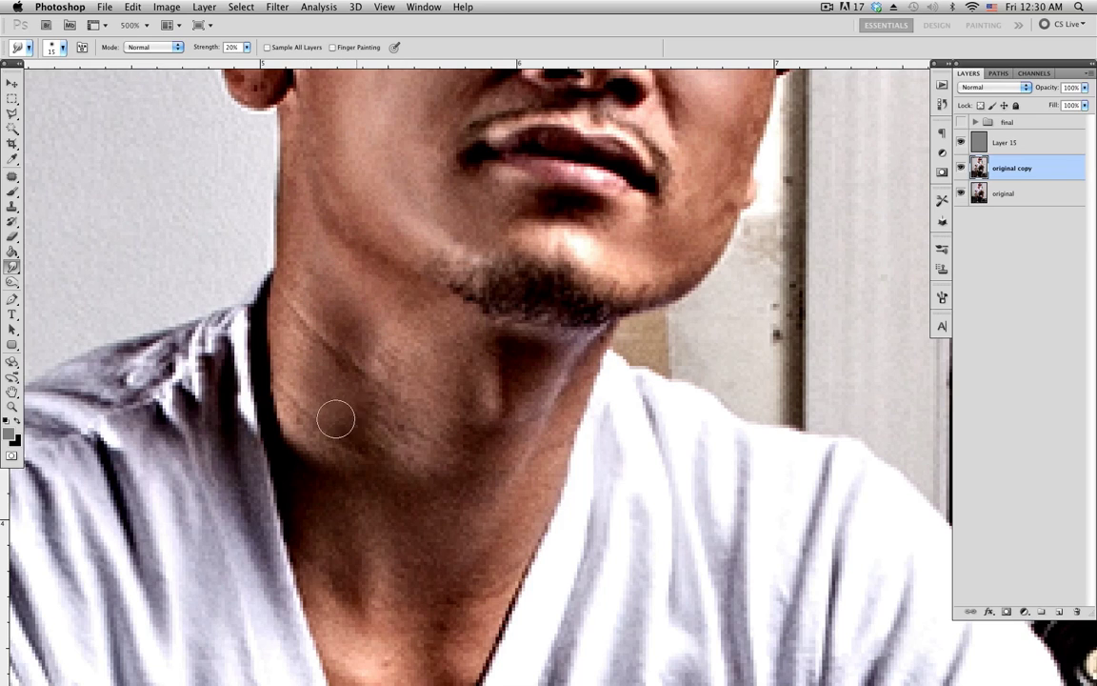
key(bracketright)
key(bracketright)
drag(421, 453, 417, 382)
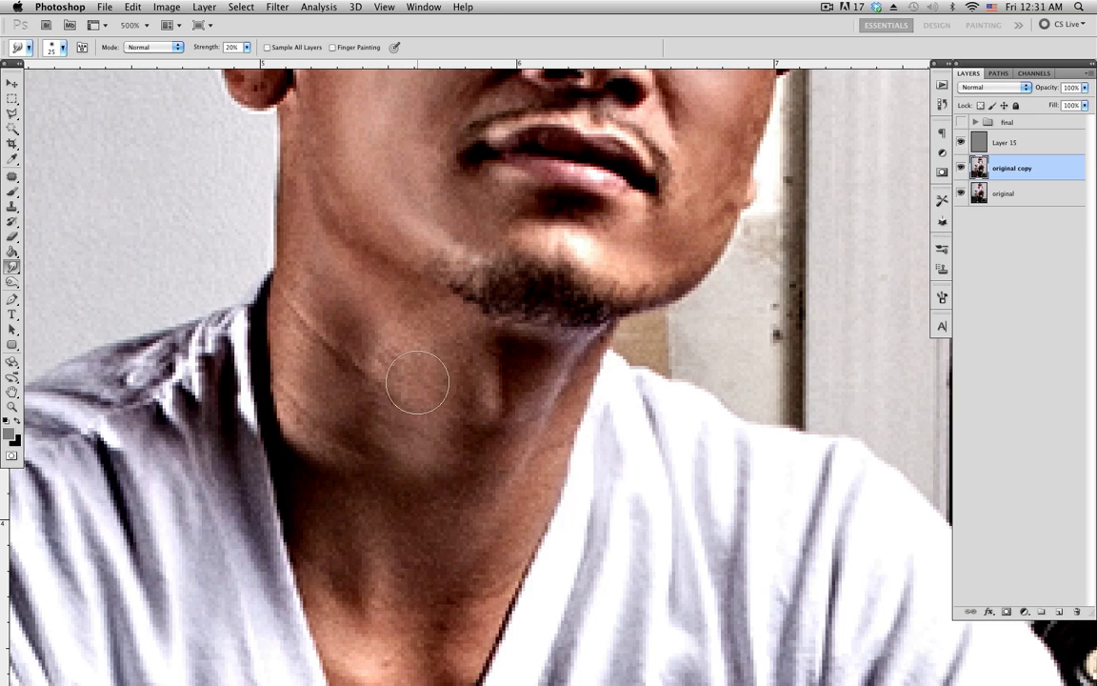
Step: Smooth the skin at the base of the neck down towards the shirt's V-neck with the Smudge tool
key(bracketleft)
key(bracketleft)
drag(365, 467, 399, 506)
key(bracketright)
key(bracketright)
key(bracketright)
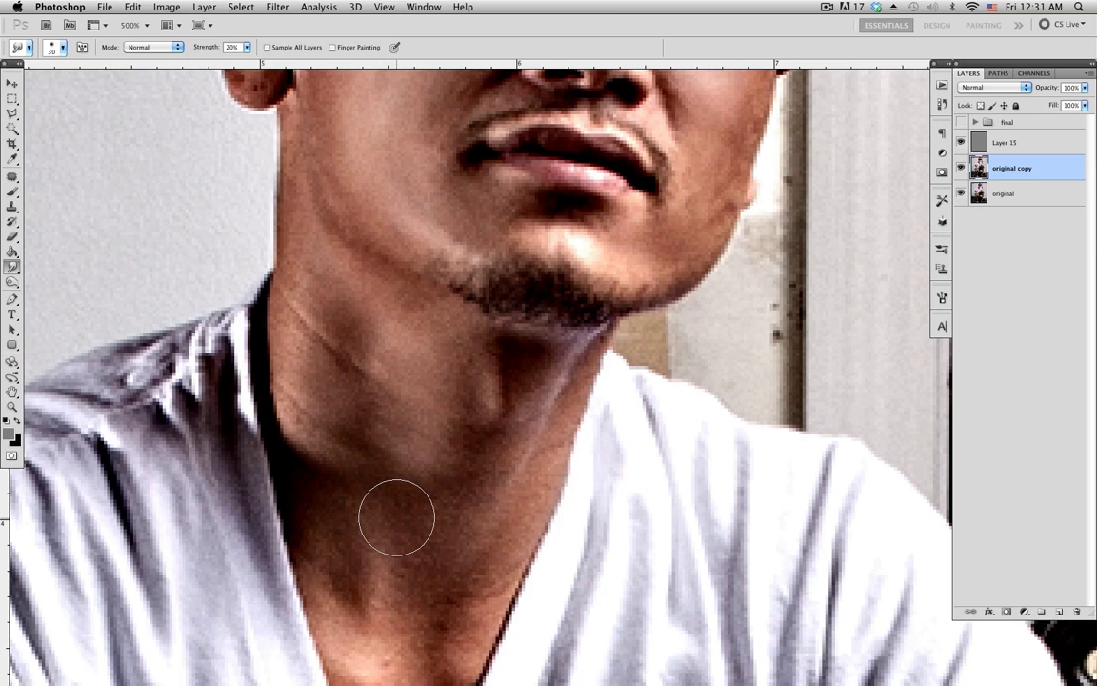
key(bracketleft)
key(bracketleft)
key(bracketleft)
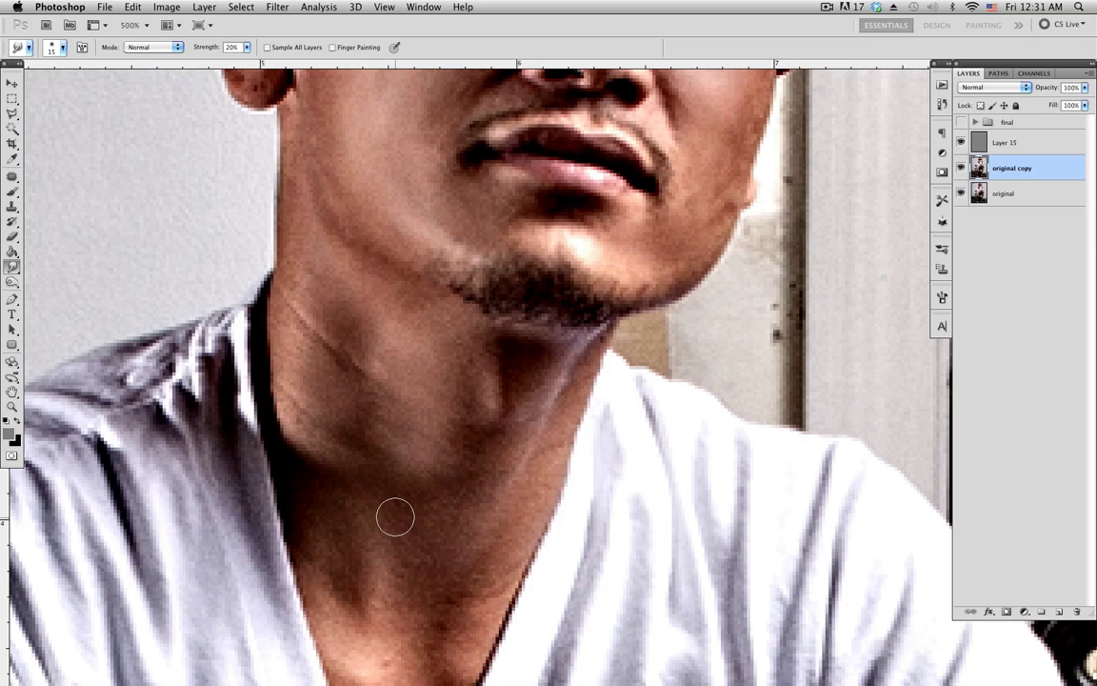
key(bracketright)
mouse_move(446, 502)
mouse_down()
mouse_move(438, 396)
mouse_move(438, 406)
mouse_up()
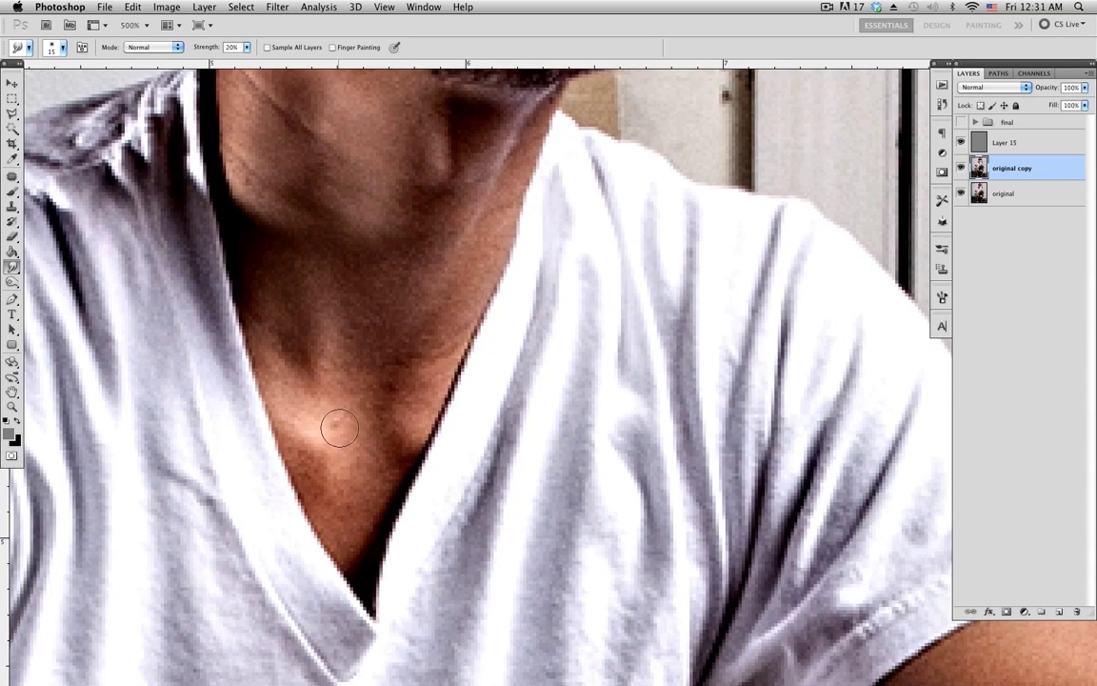
Step: Inspect the skin on the watch arm, the resting hand and the bare leg down to the ankle at 500%
scroll(335, 400, down, 10)
scroll(335, 400, right, 8)
scroll(471, 364, down, 3)
scroll(472, 364, left, 5)
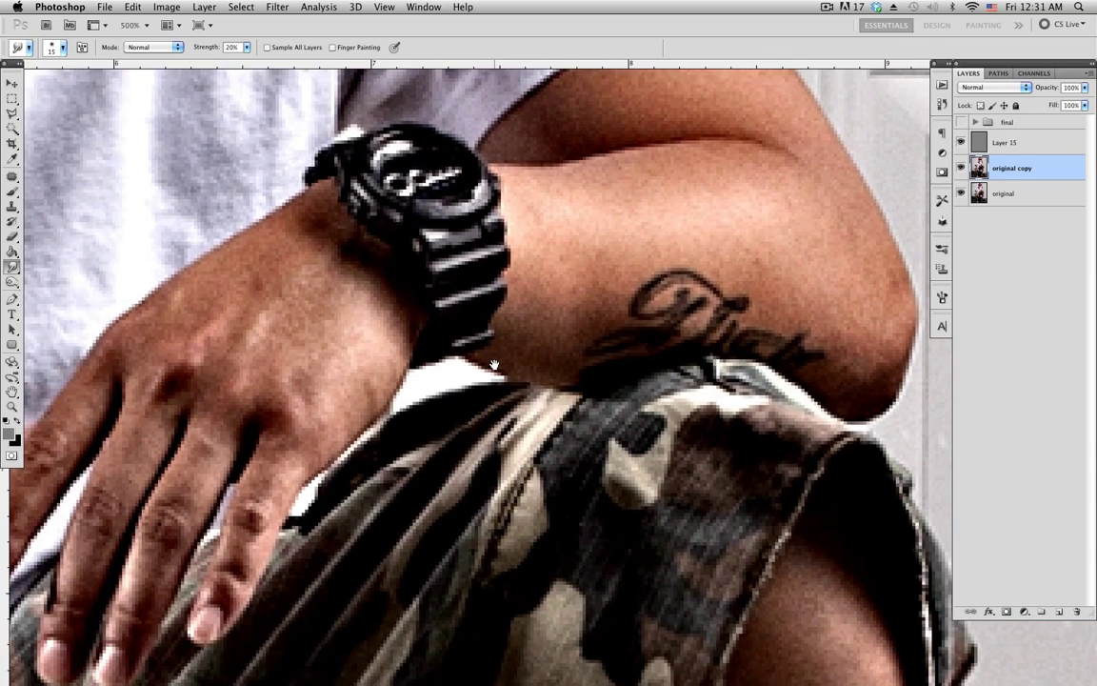
scroll(495, 365, right, 2)
scroll(678, 362, up, 5)
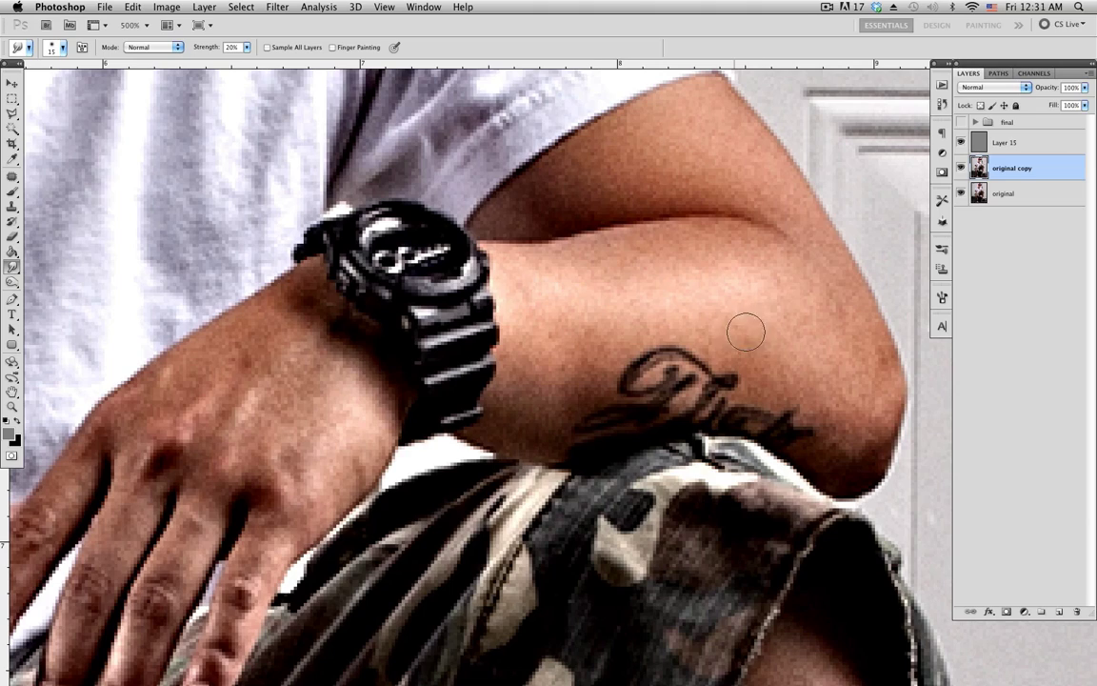
scroll(553, 334, left, 10)
scroll(553, 333, down, 4)
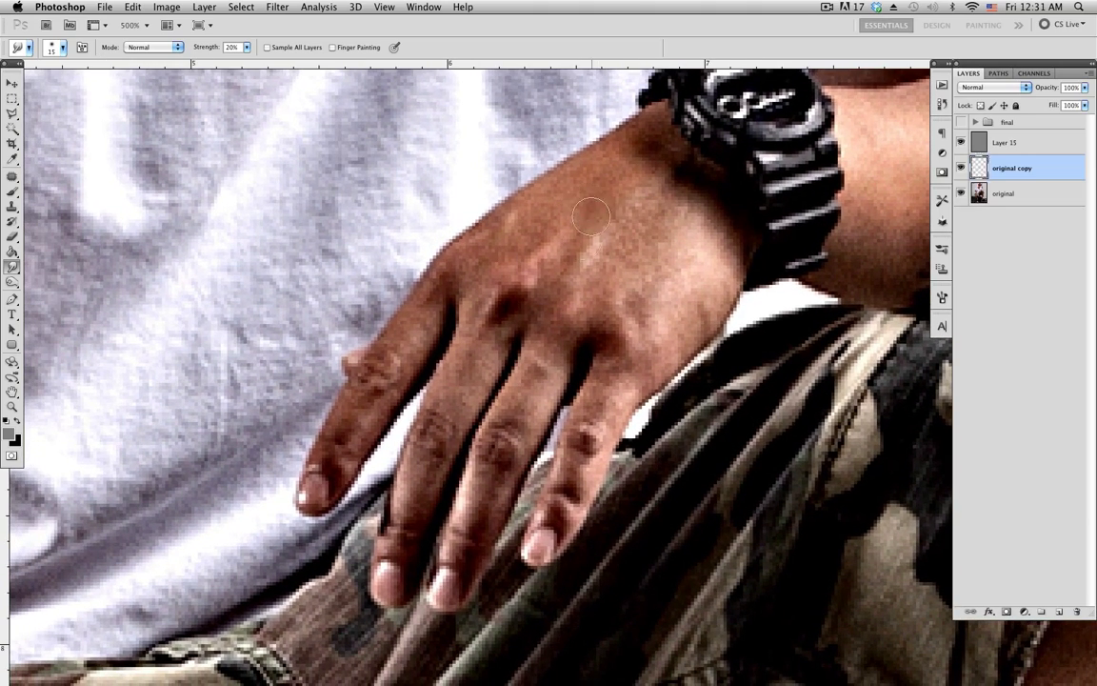
scroll(572, 294, down, 5)
scroll(571, 294, right, 10)
scroll(507, 313, up, 1)
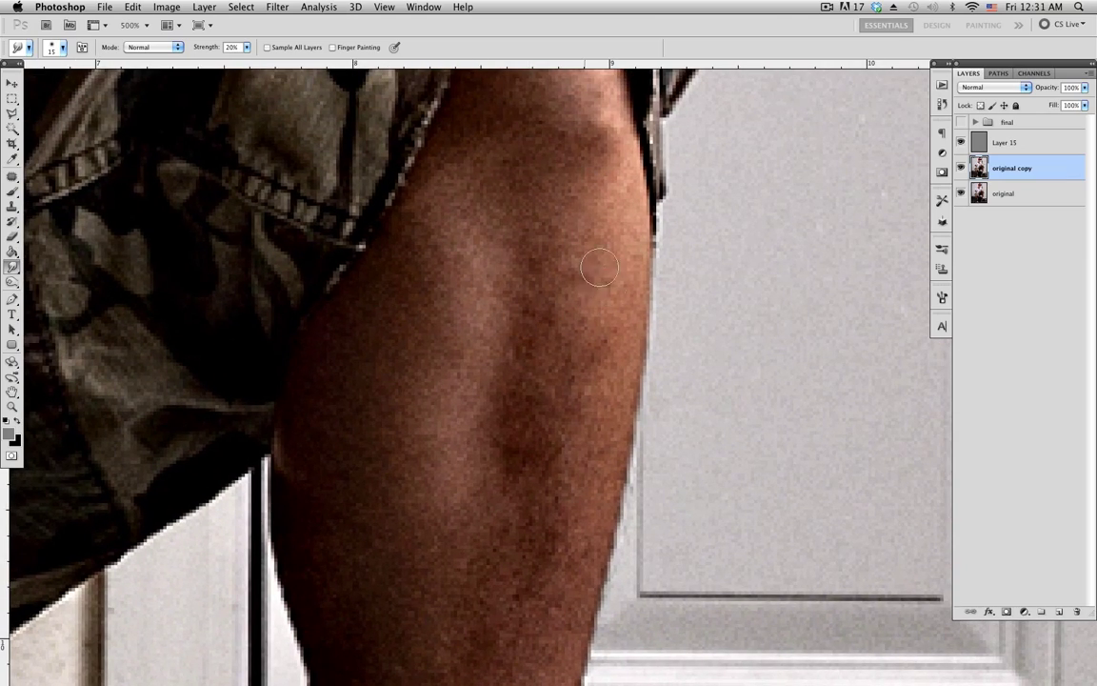
scroll(568, 218, down, 5)
scroll(580, 277, down, 4)
scroll(580, 277, left, 1)
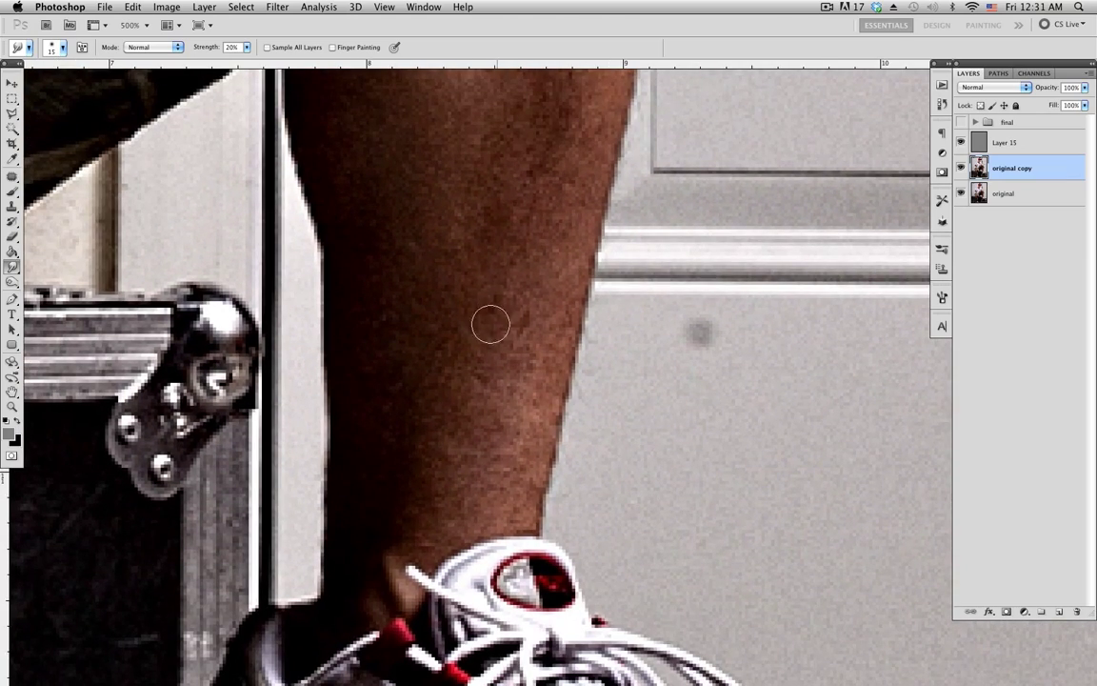
Step: Inspect the skin on the lower legs, the resting hand and wristband arm, and the retouched face at 500%
drag(474, 288, 810, 276)
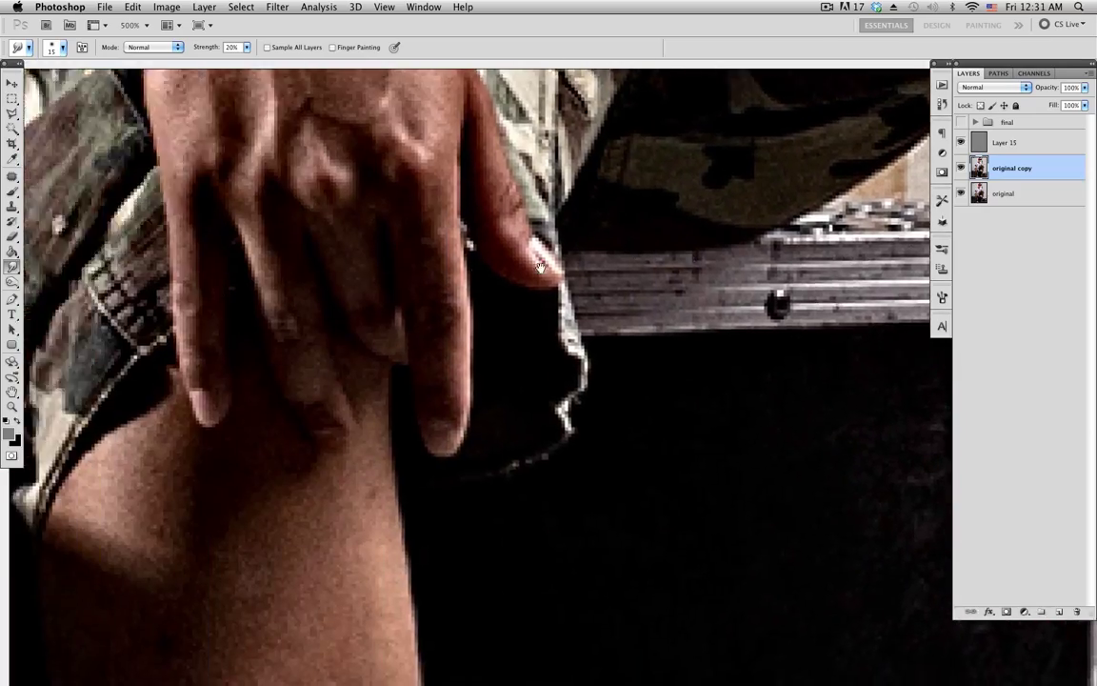
drag(580, 313, 570, 201)
scroll(569, 200, down, 1)
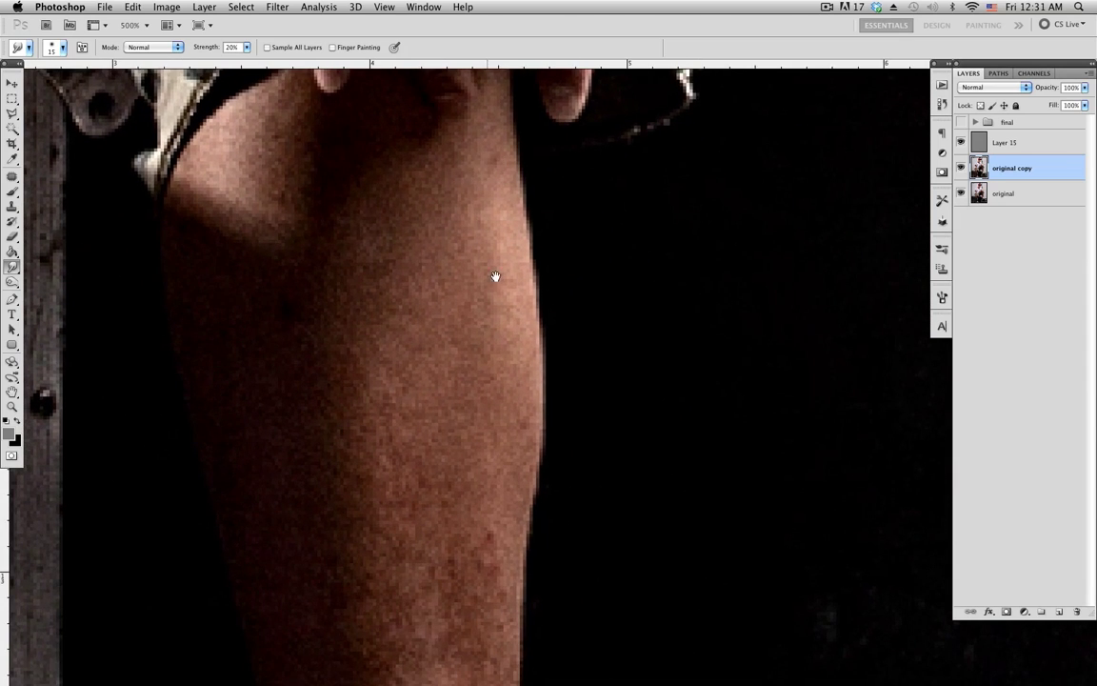
scroll(497, 277, down, 10)
scroll(455, 320, down, 5)
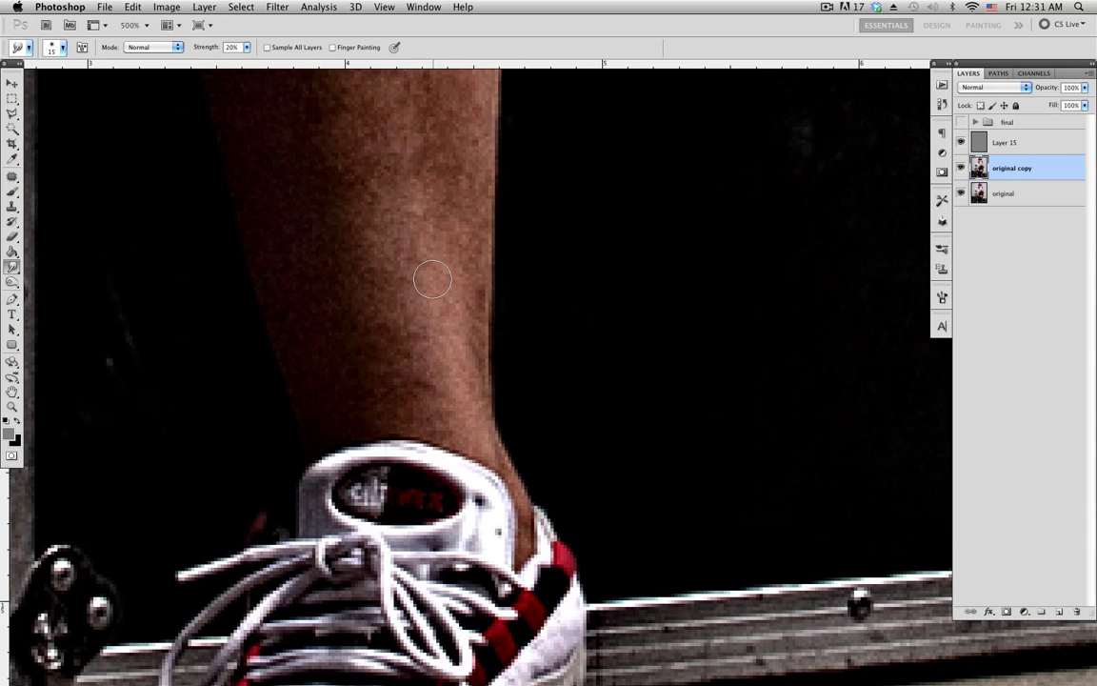
scroll(475, 172, up, 15)
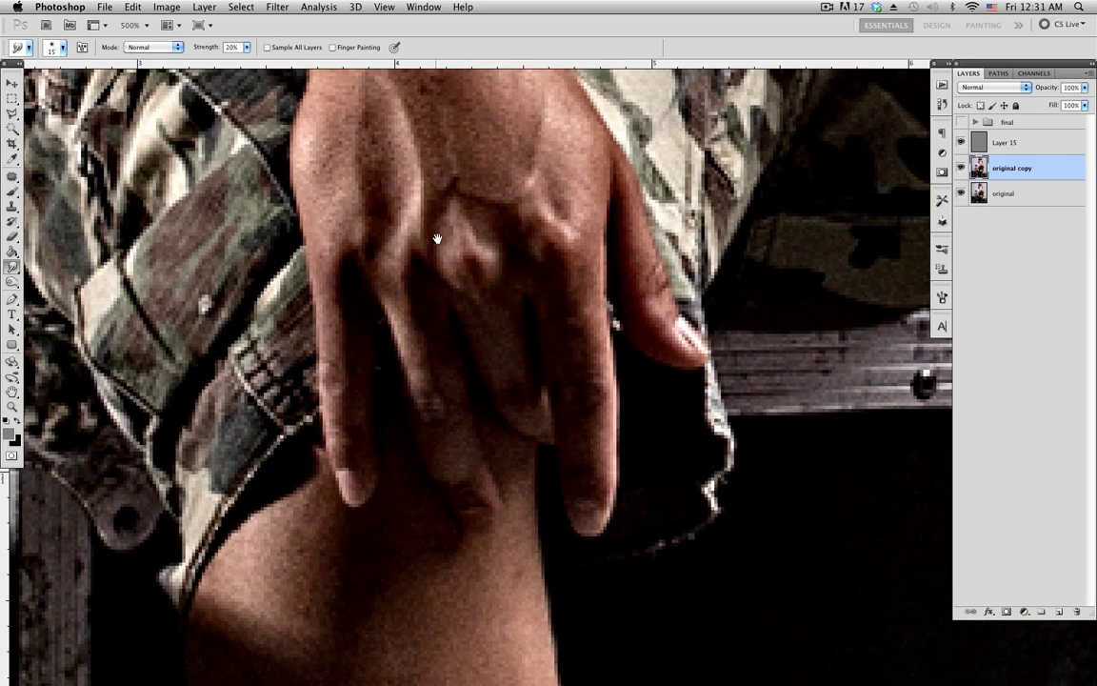
scroll(436, 238, up, 10)
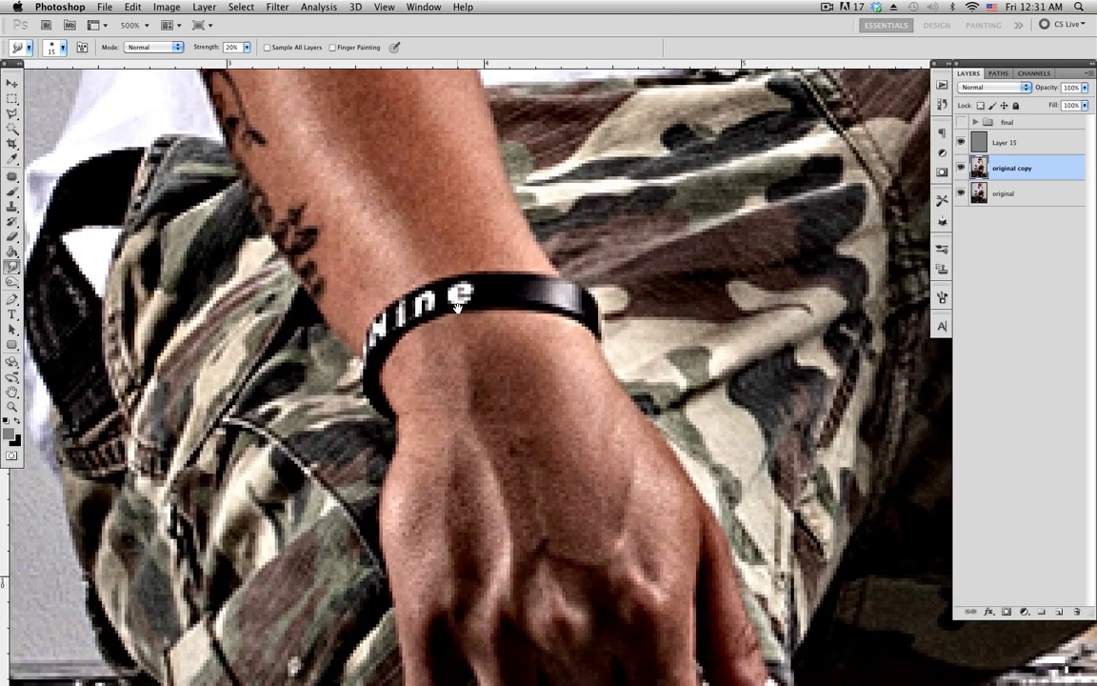
scroll(453, 260, up, 15)
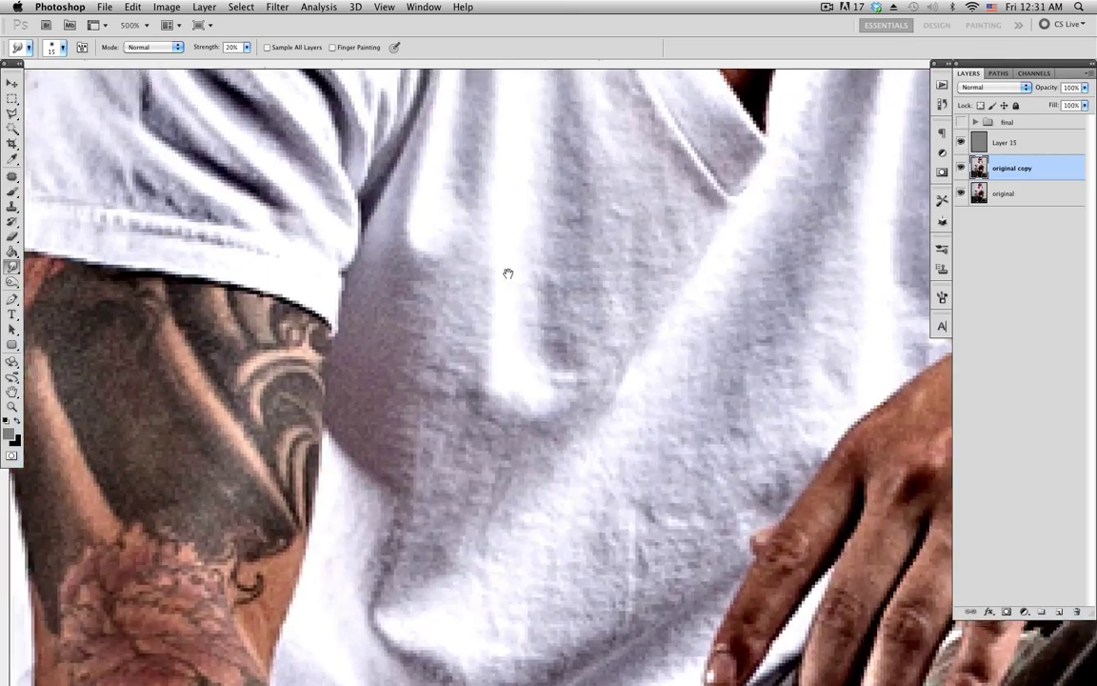
scroll(498, 273, up, 20)
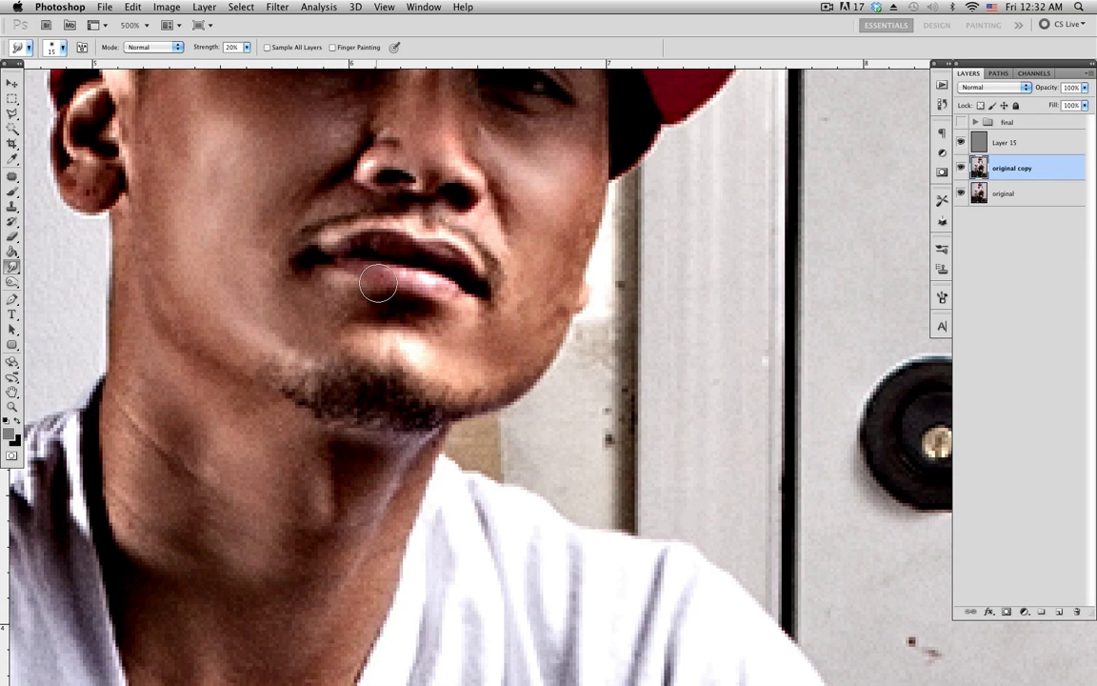
scroll(419, 293, up, 6)
scroll(419, 293, left, 2)
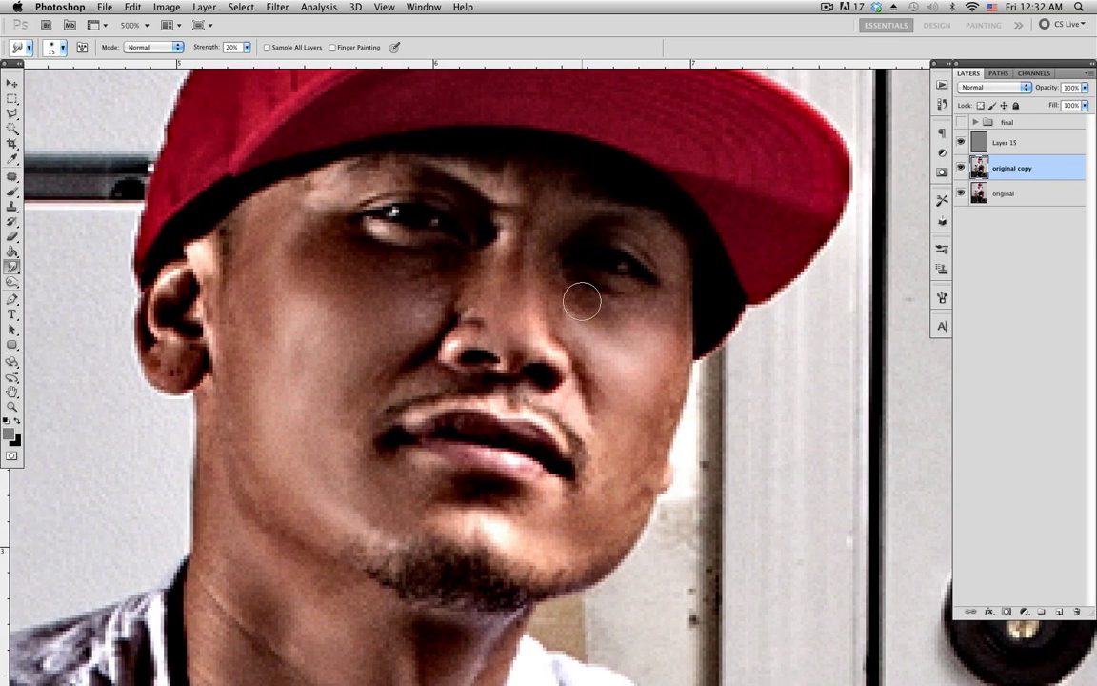
Step: Compare the smoothed face with and without the Layer 15 noise, checking the original copy and Layer 15 layers
click(982, 148)
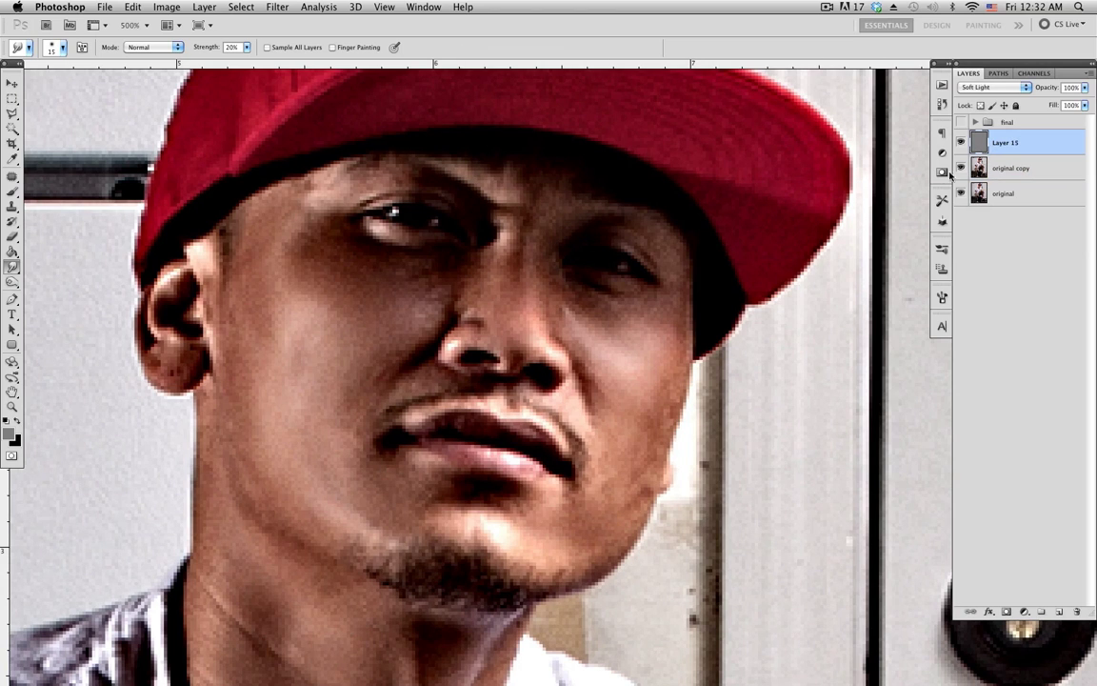
click(961, 143)
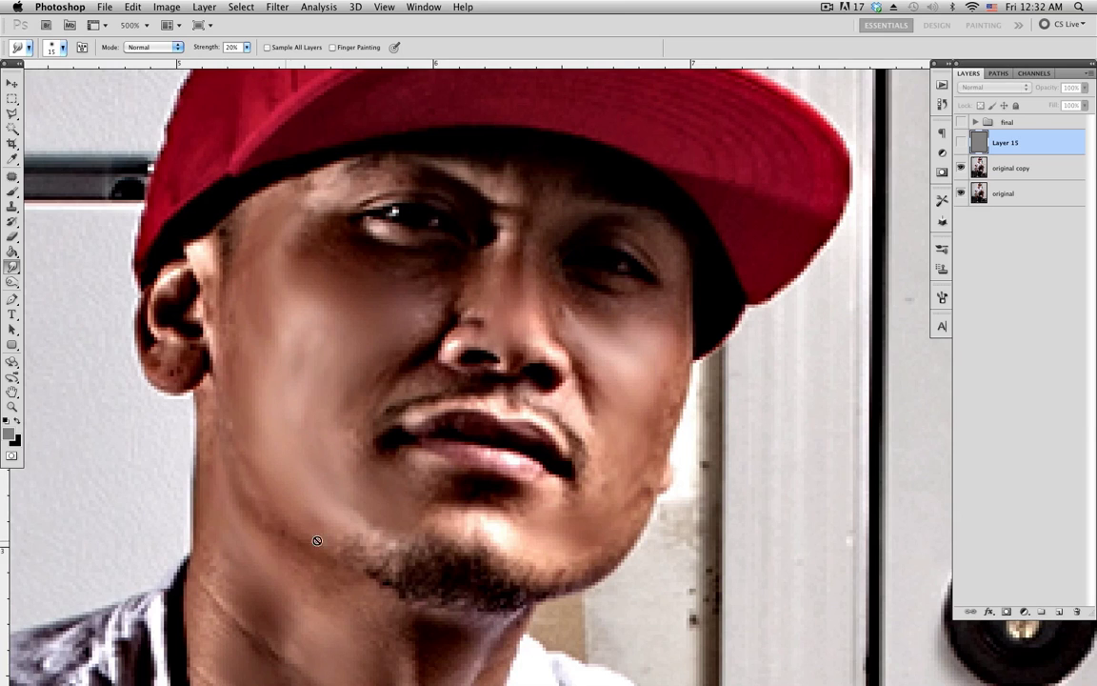
click(961, 143)
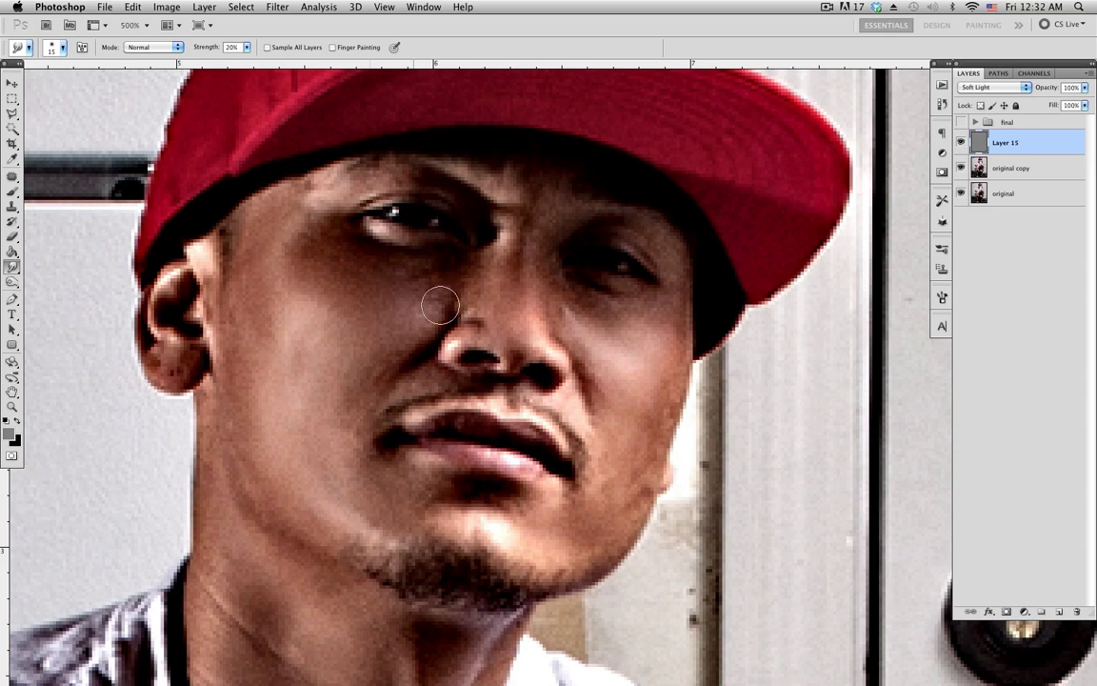
click(1012, 169)
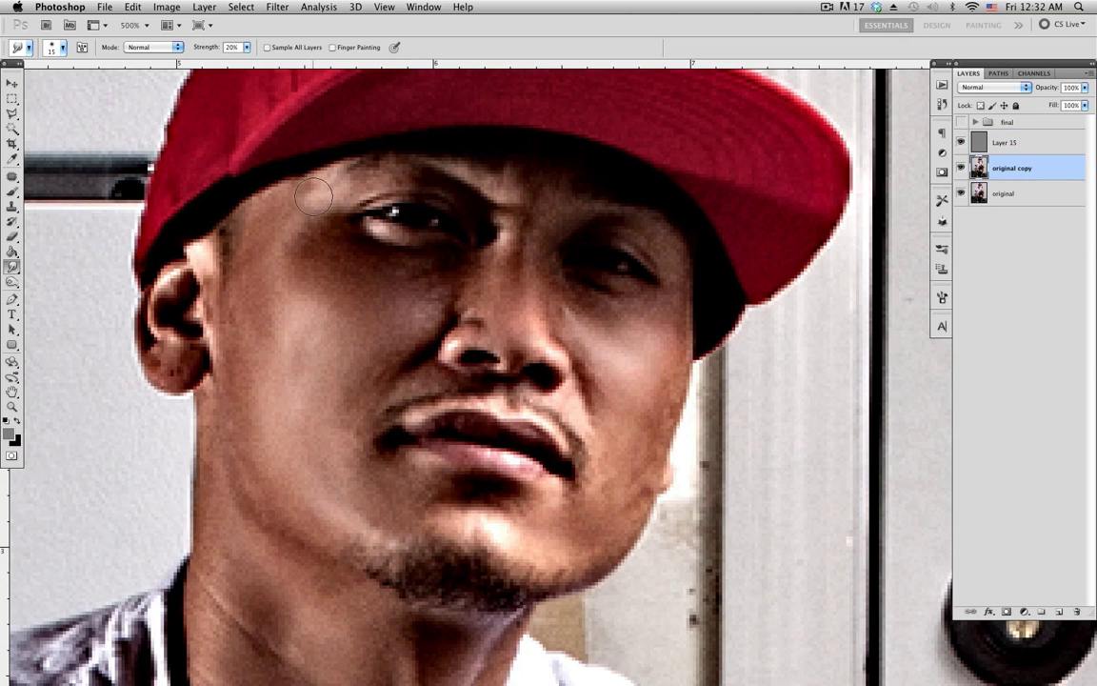
click(1004, 143)
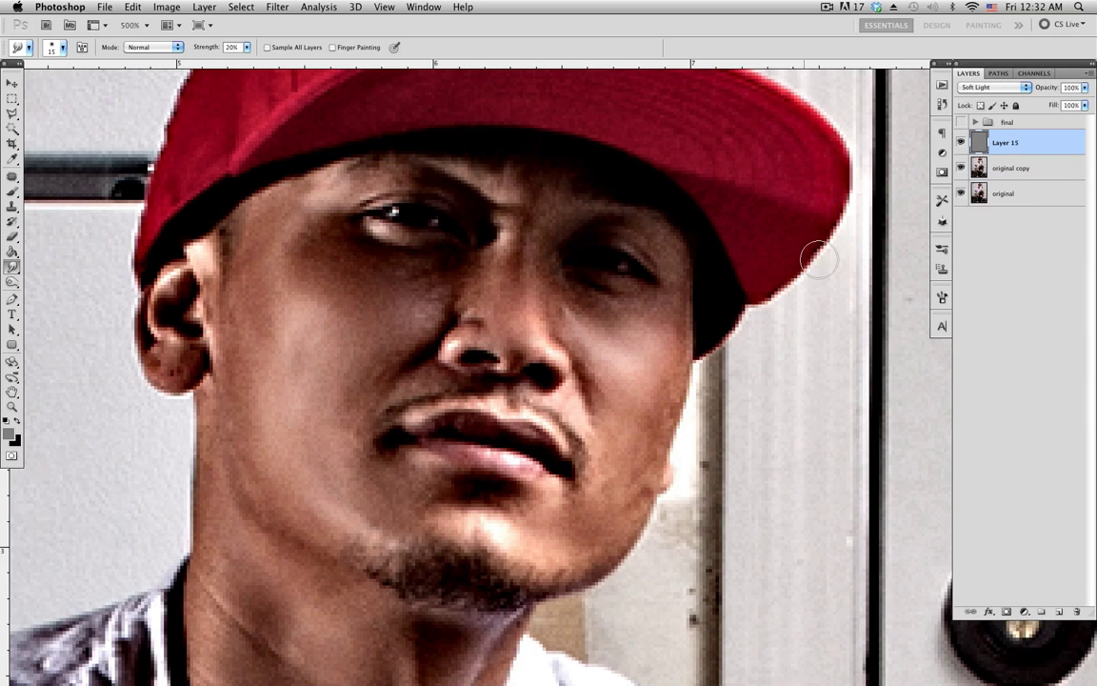
Step: Try a size 10 Smudge stroke on the cheek beside the mouth and make the original copy layer active
scroll(817, 258, down, 5)
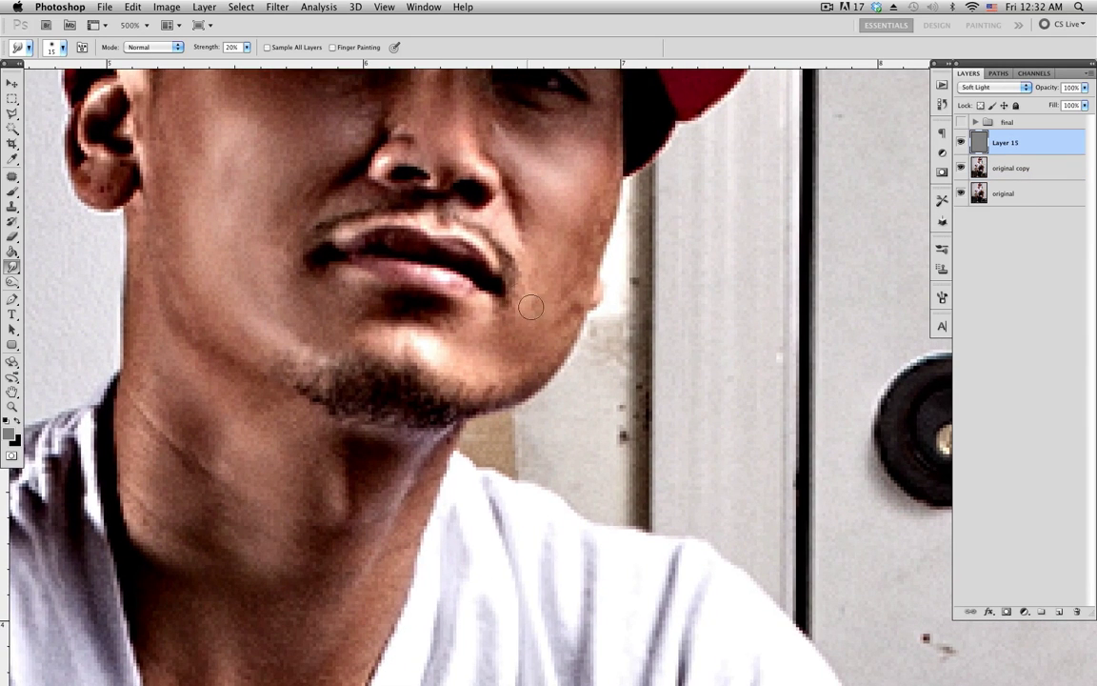
key([)
mouse_move(530, 307)
mouse_down()
mouse_move(560, 316)
mouse_move(571, 305)
mouse_up()
click(1027, 173)
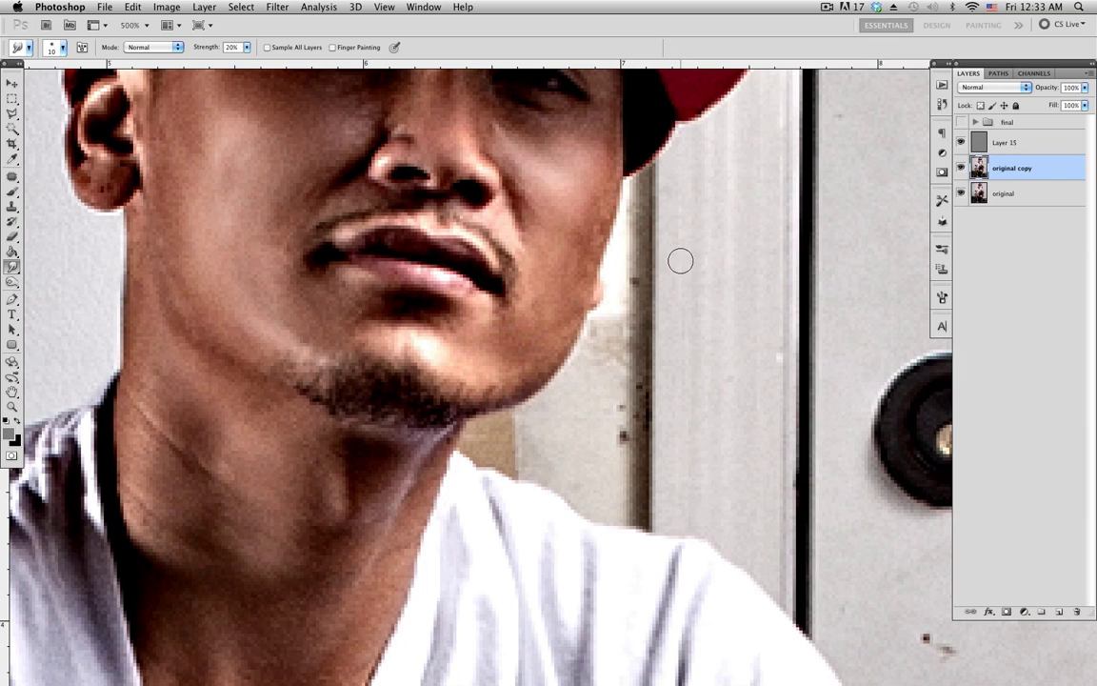
Step: Review the whole portrait at 100% and check the effect of the Layer 15 noise
key(super+1)
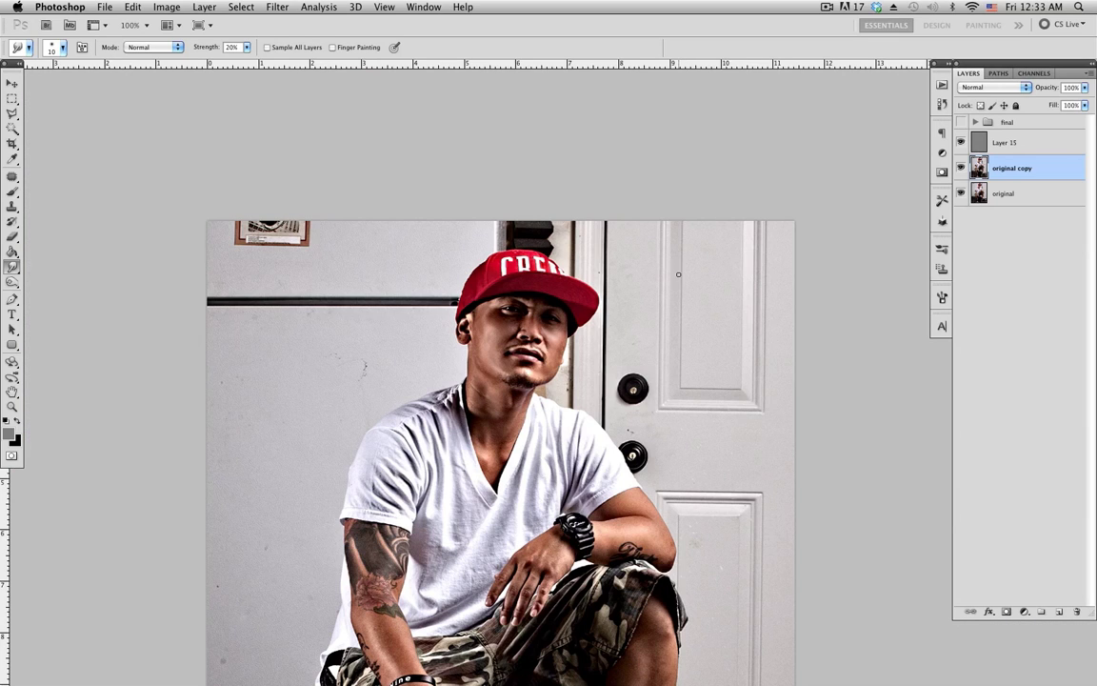
key(v)
scroll(596, 313, down, 3)
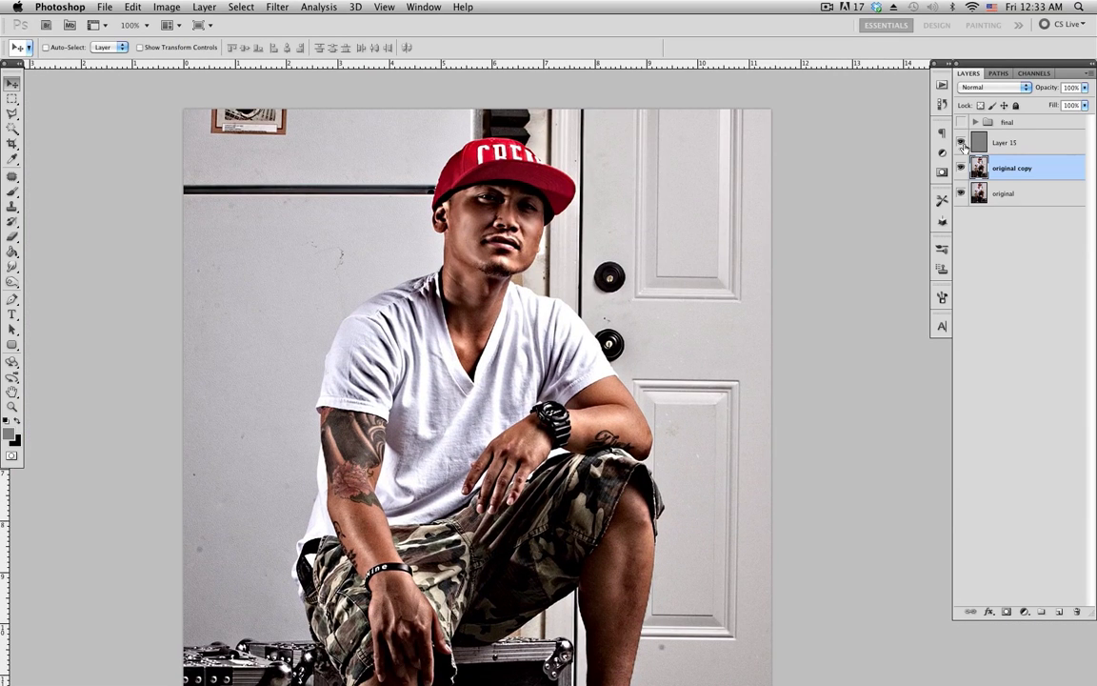
click(960, 143)
Step: Add a Hue/Saturation adjustment layer above original copy, blended in Soft Light mode at about 20% opacity
click(1023, 611)
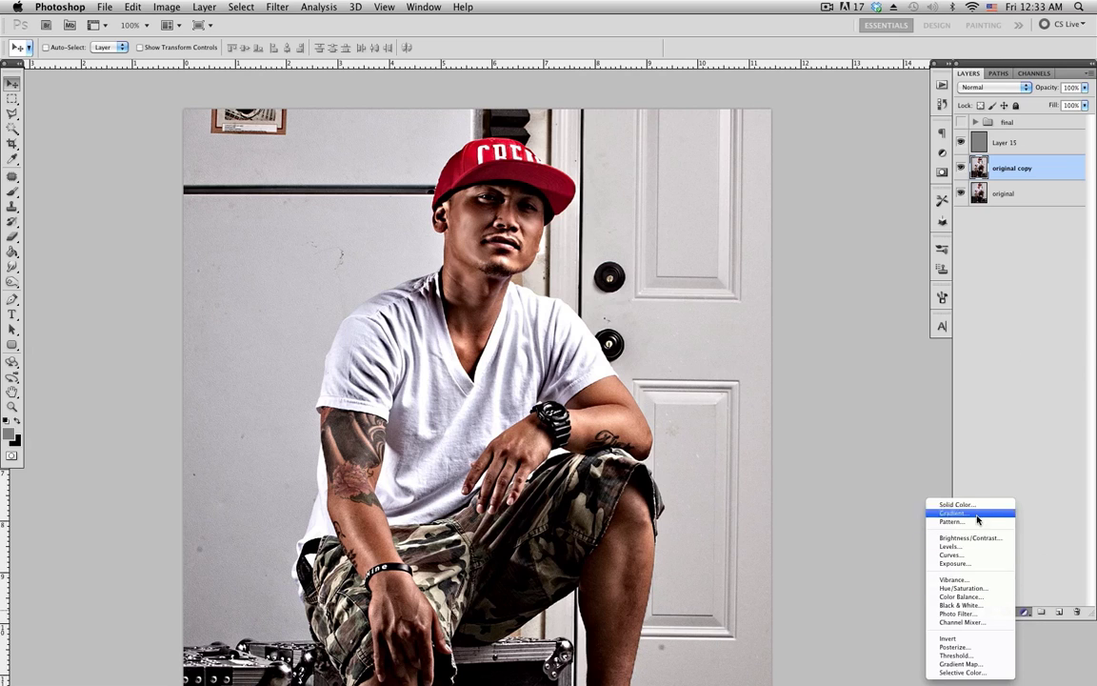
click(979, 589)
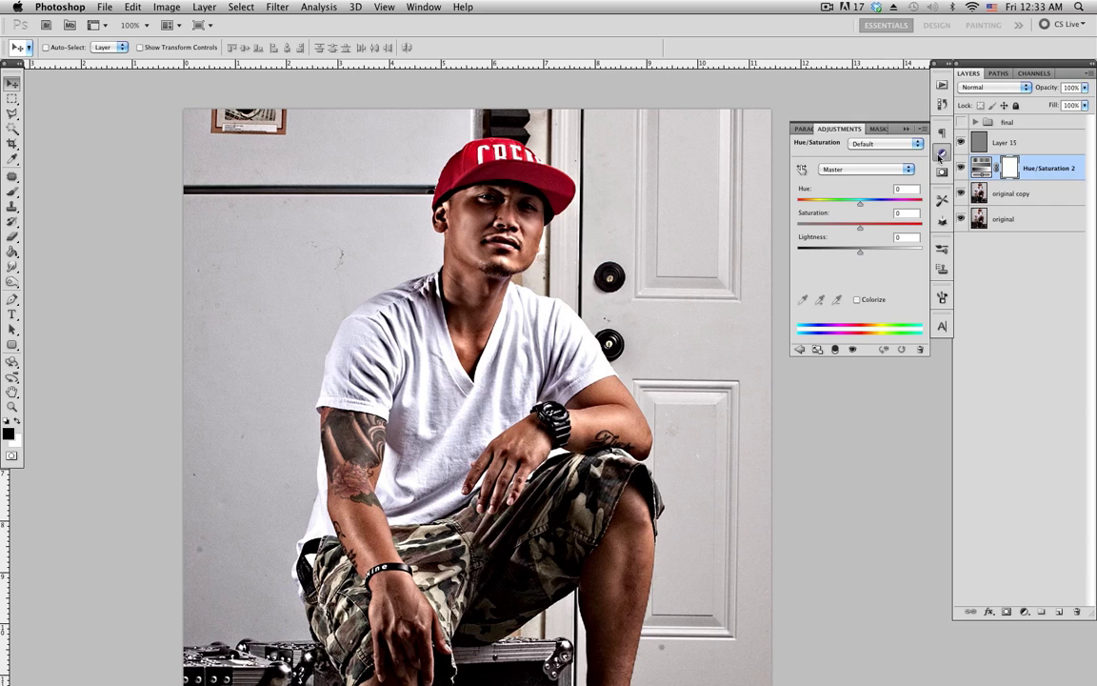
click(1018, 88)
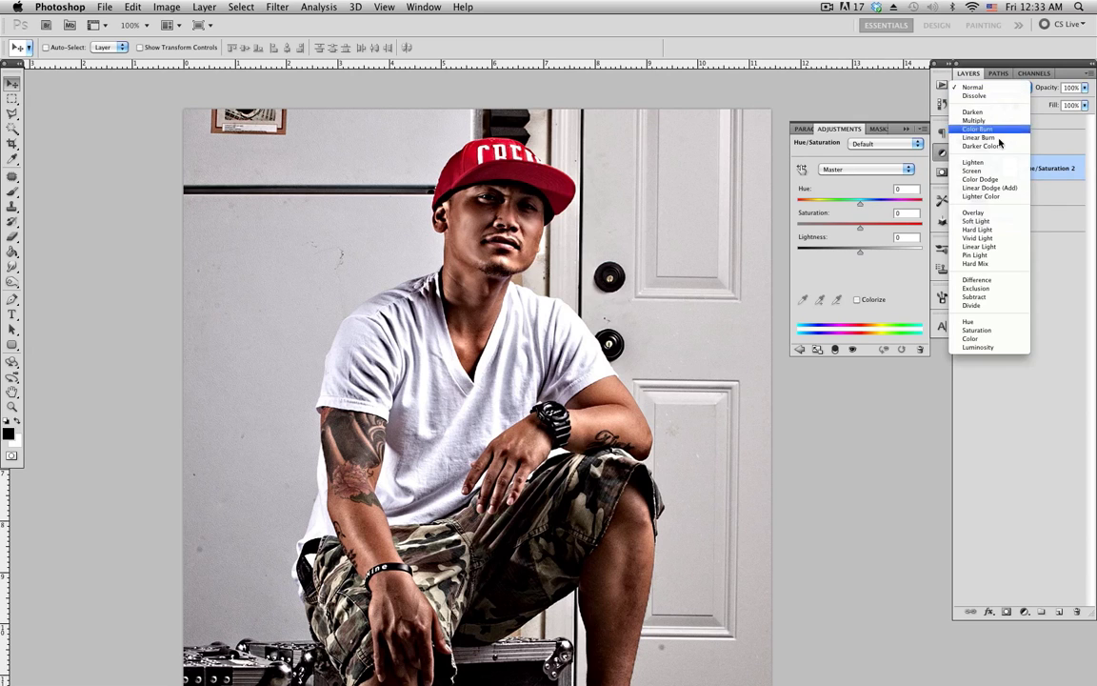
click(974, 222)
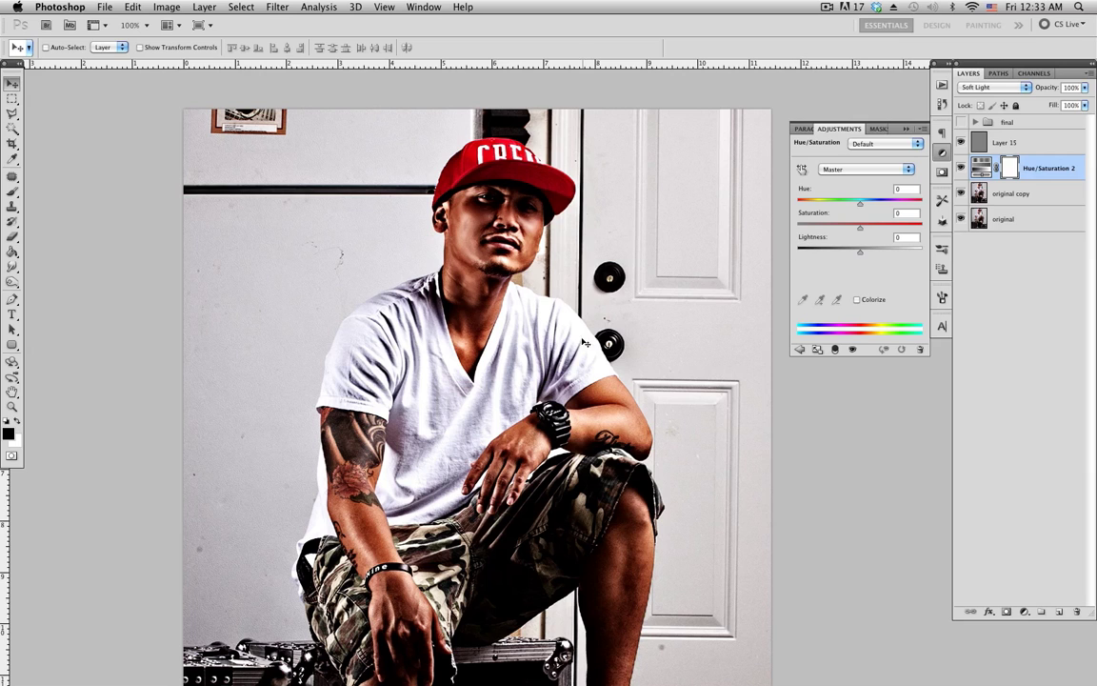
click(983, 172)
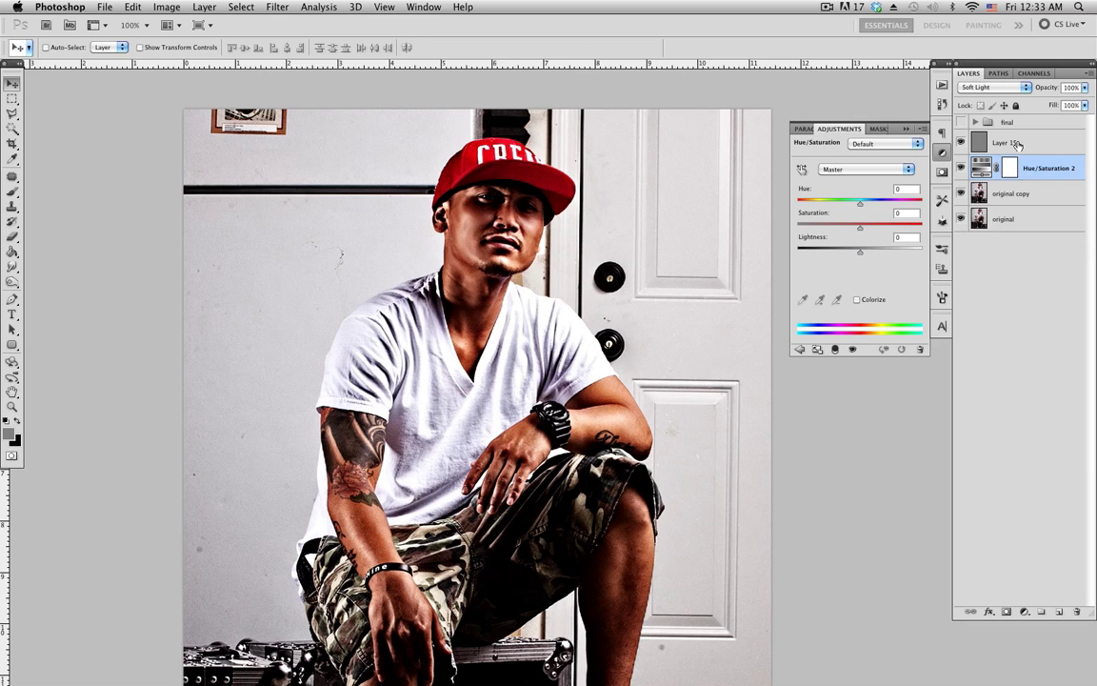
click(1084, 87)
drag(1083, 100, 1021, 100)
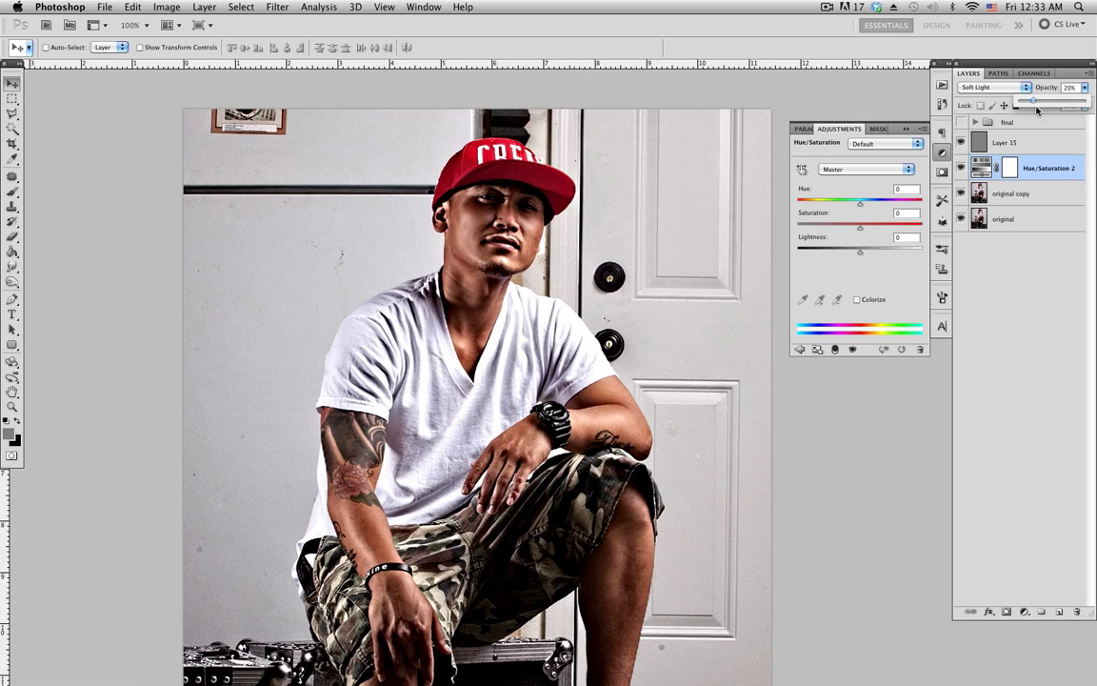
click(1054, 148)
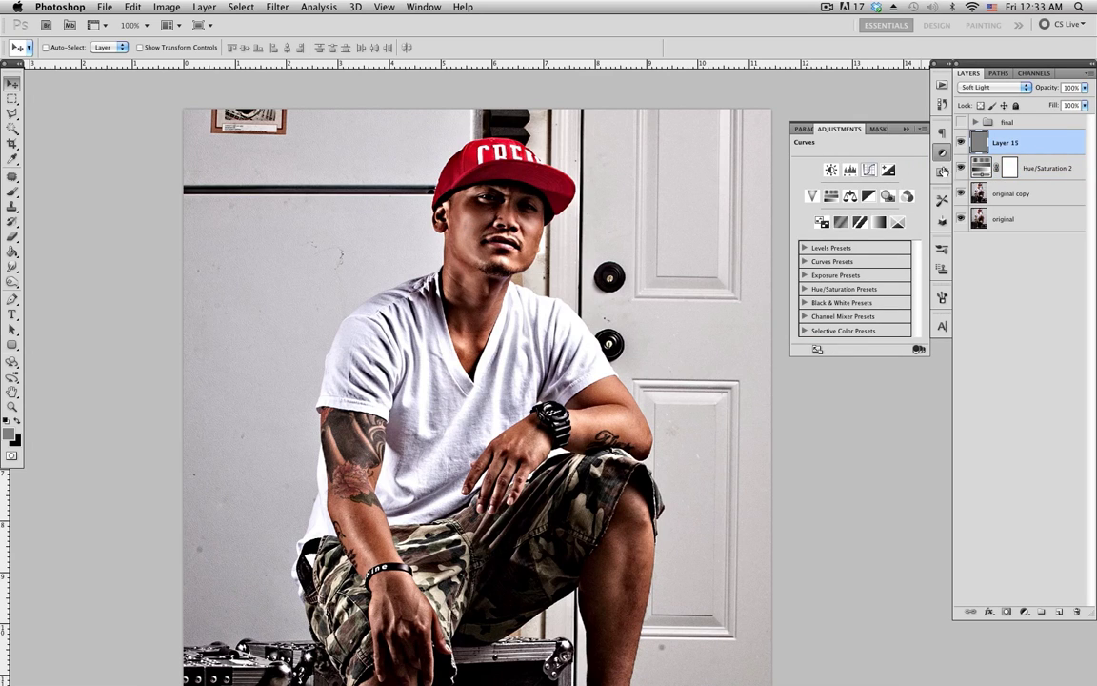
Step: Examine the smudged face on the original copy layer at 400% and return to the 100% view
click(1035, 198)
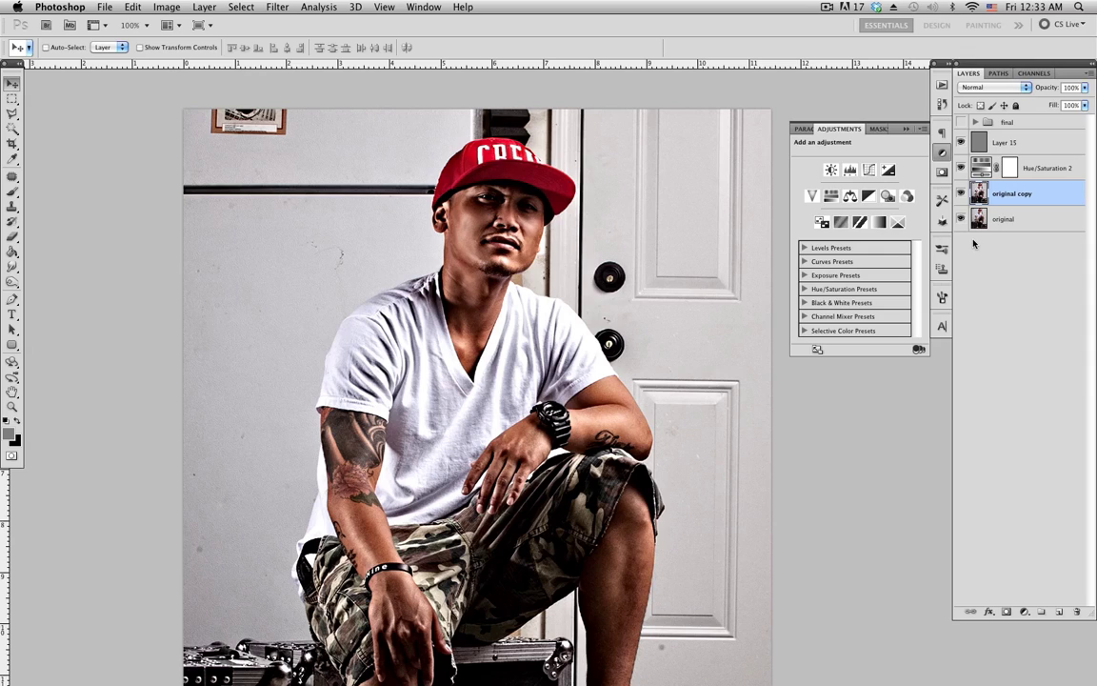
key(super+plus)
key(super+plus)
key(super+plus)
drag(366, 108, 531, 237)
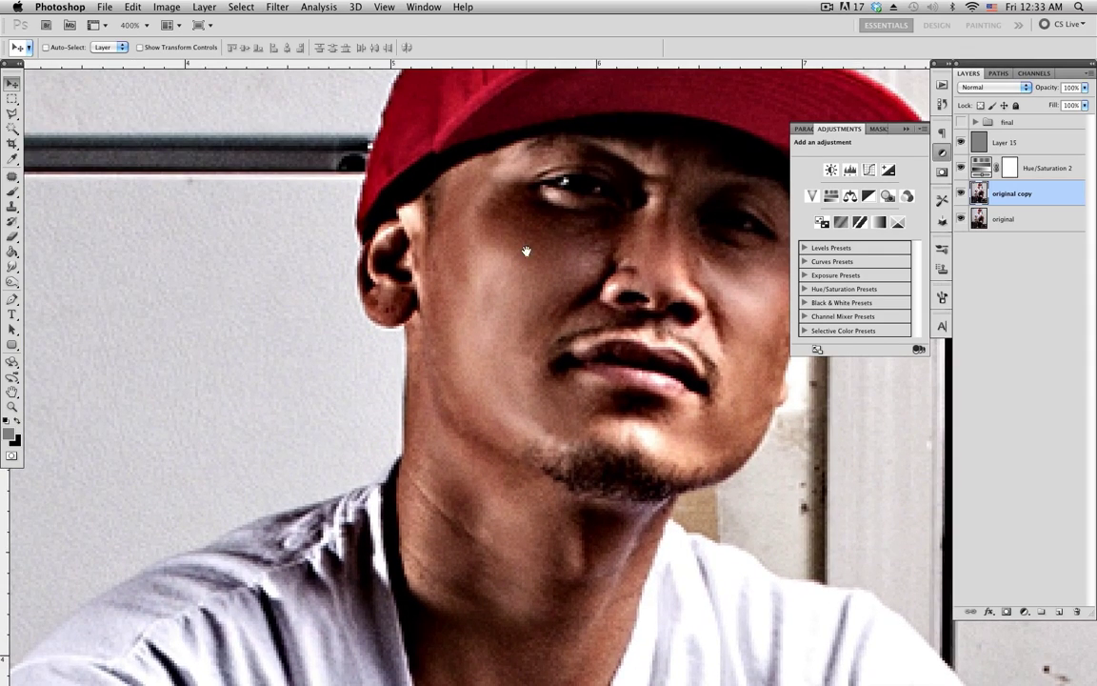
key(r)
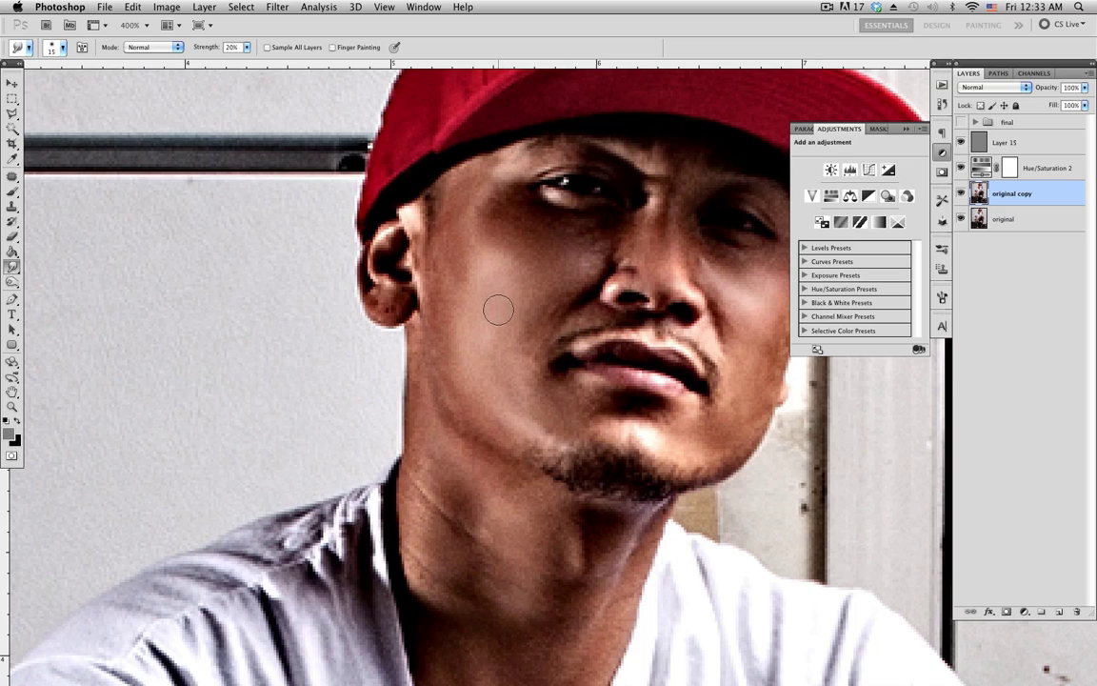
key(super+1)
key(v)
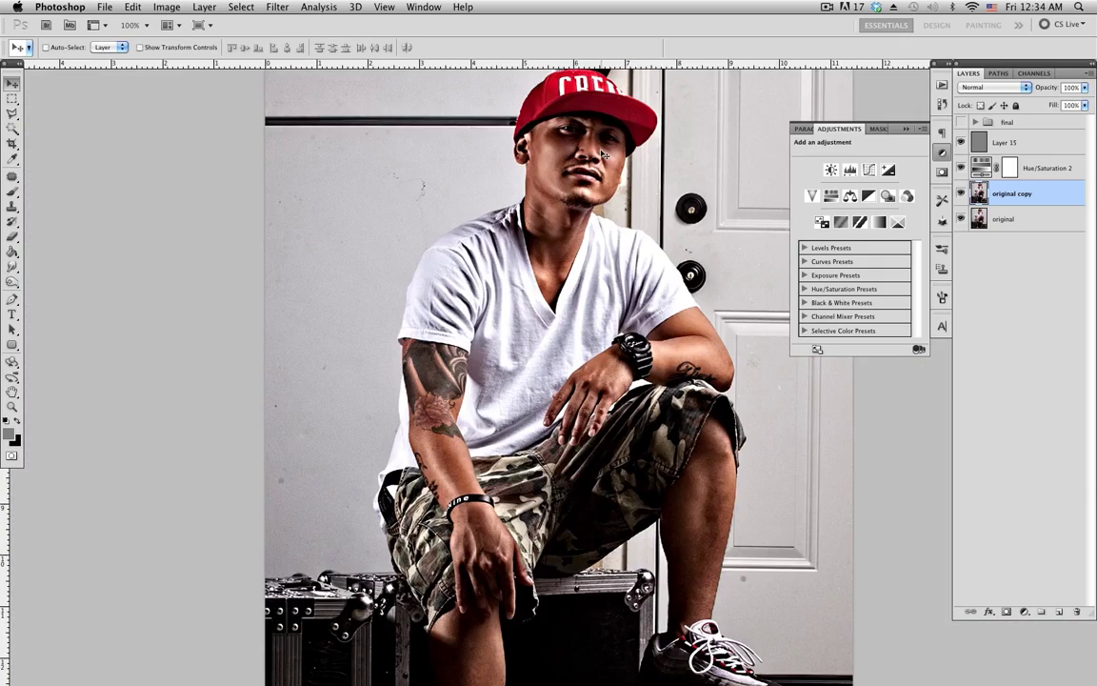
Step: Examine the cheek, jaw and neck smoothing up close once more, and review the full portrait at 100%
key(z)
drag(600, 150, 677, 173)
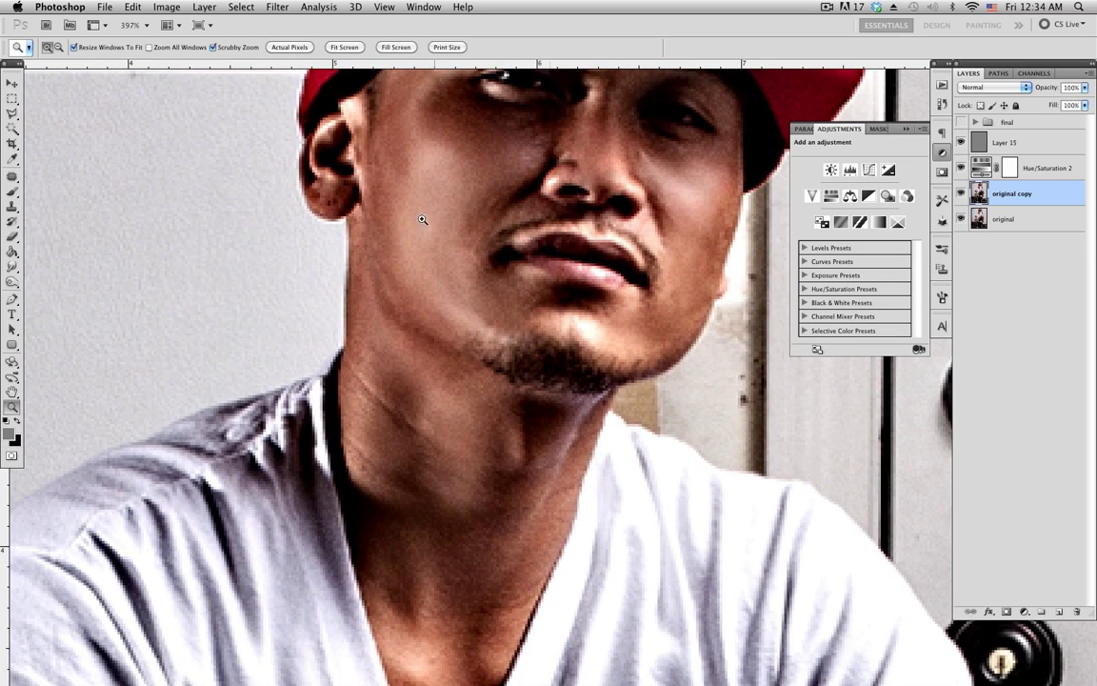
click(11, 266)
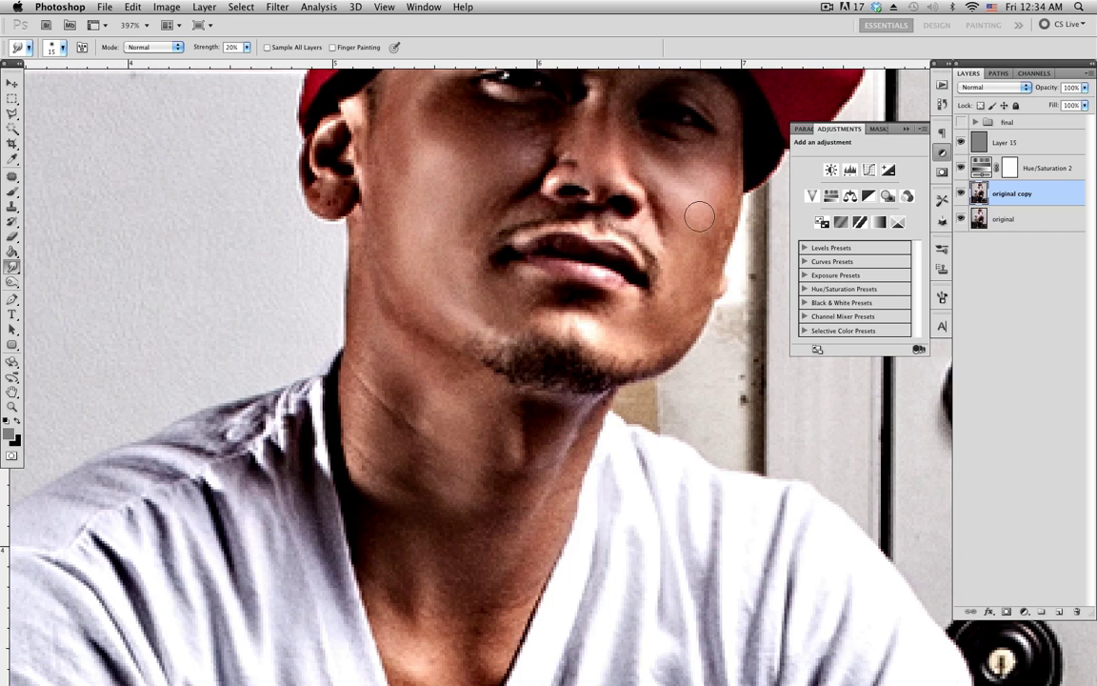
key(super+1)
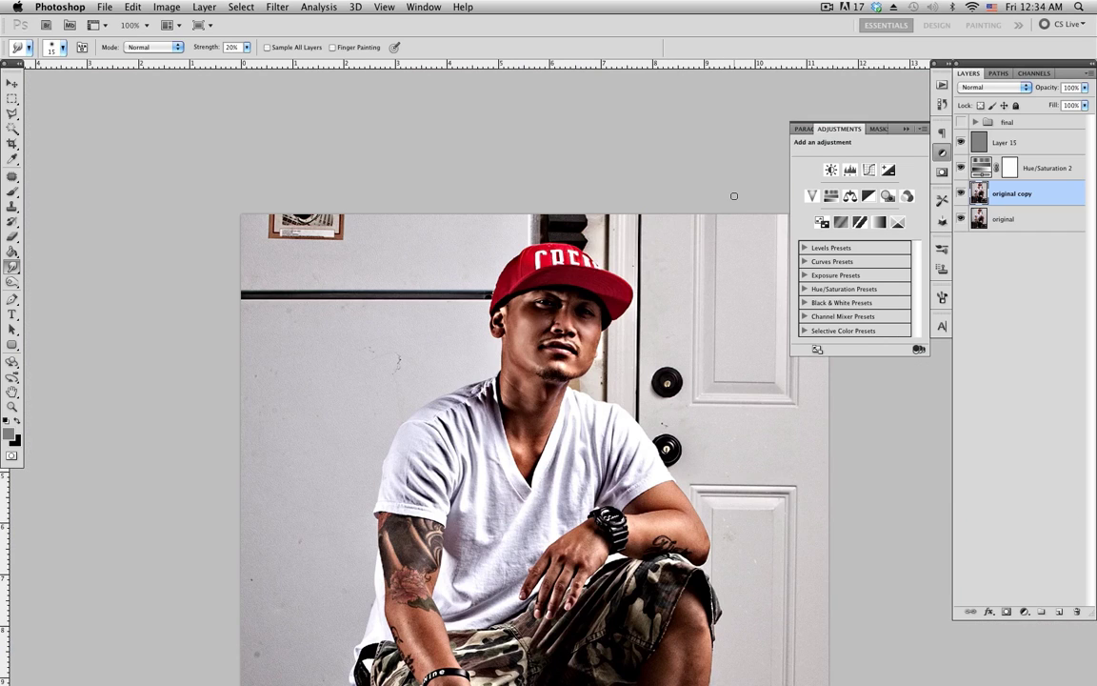
key(v)
scroll(571, 419, down, 5)
scroll(571, 419, right, 2)
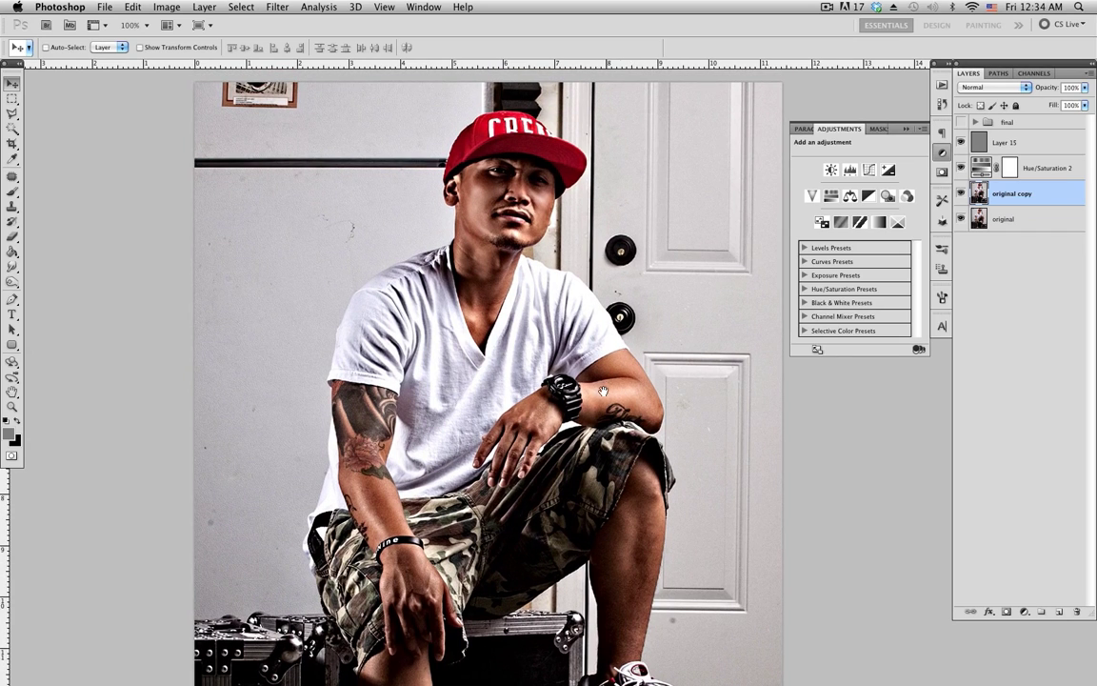
drag(603, 390, 626, 402)
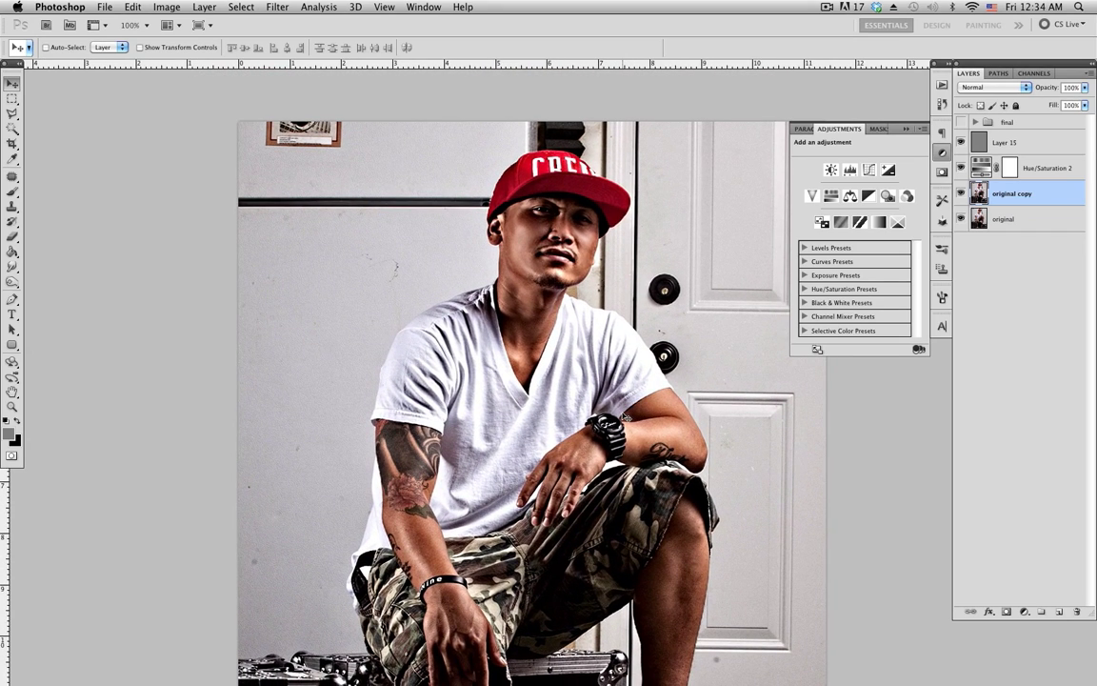